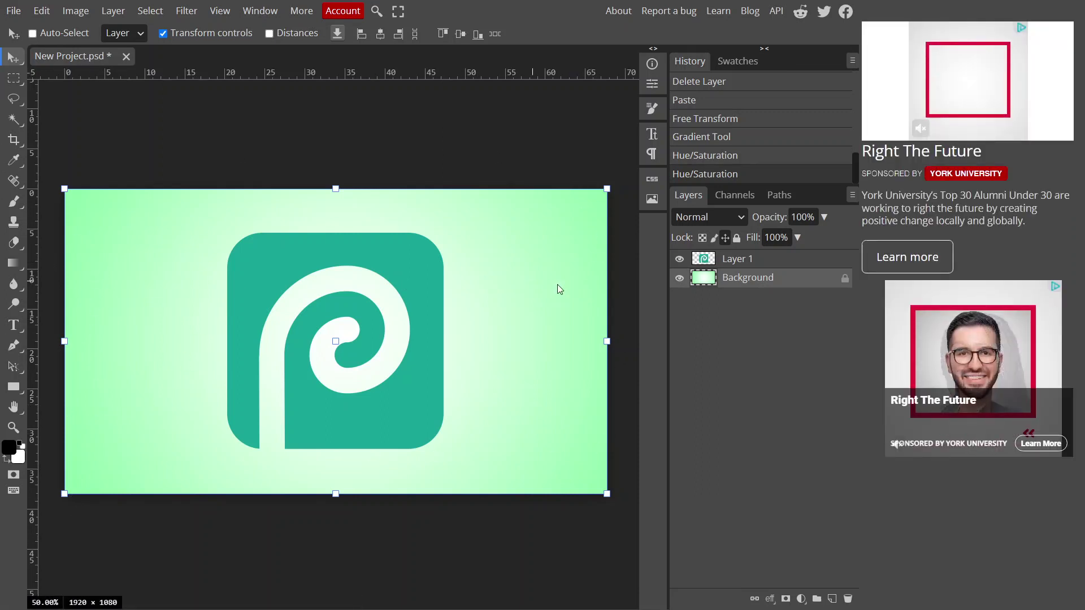
- Add a new layer above Layer 1 and fill it with black, and finally with white
{"action": "left_click", "coordinate": [807, 264]}
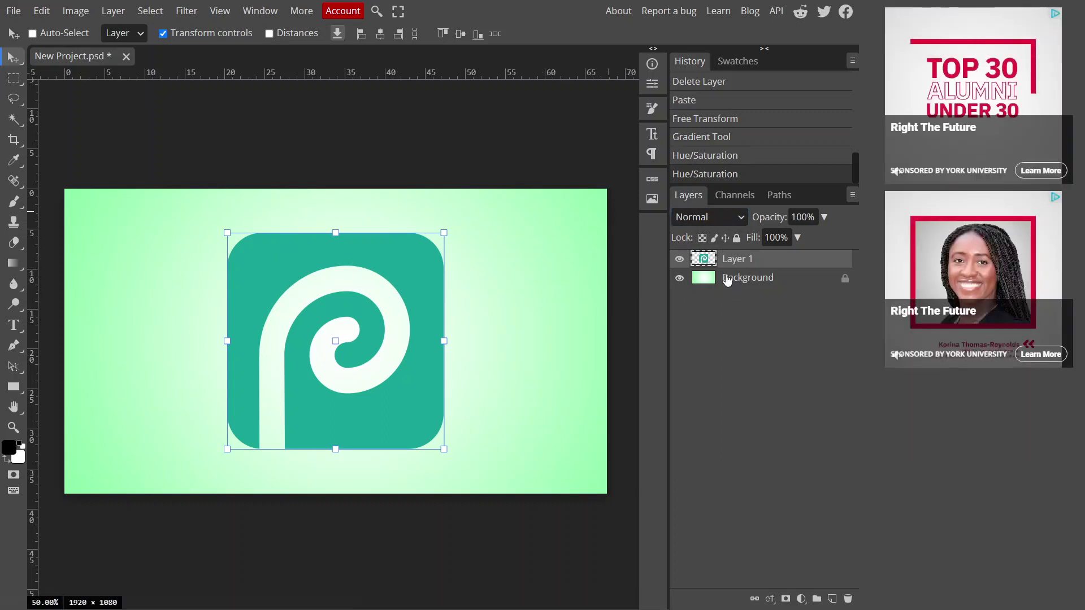
{"action": "left_click", "coordinate": [832, 599]}
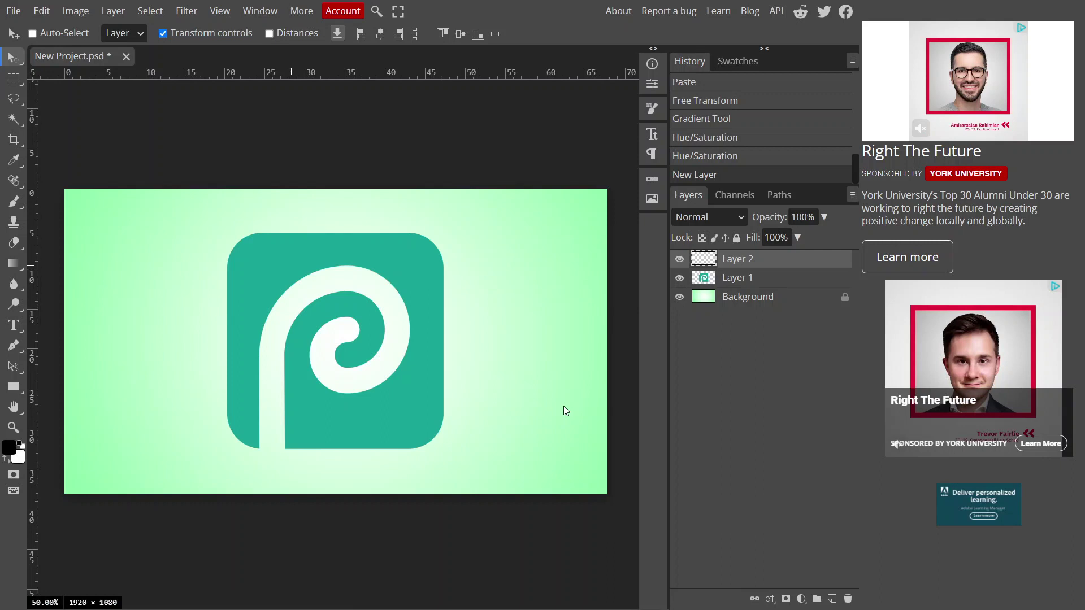
{"action": "key", "text": "alt+BackSpace"}
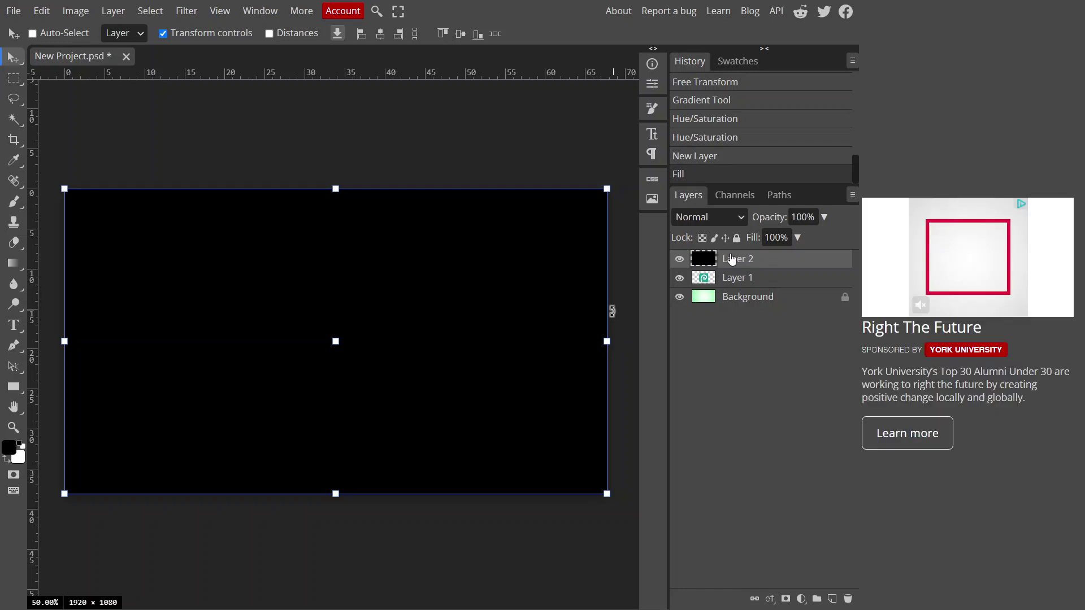
{"action": "key", "text": "ctrl+BackSpace"}
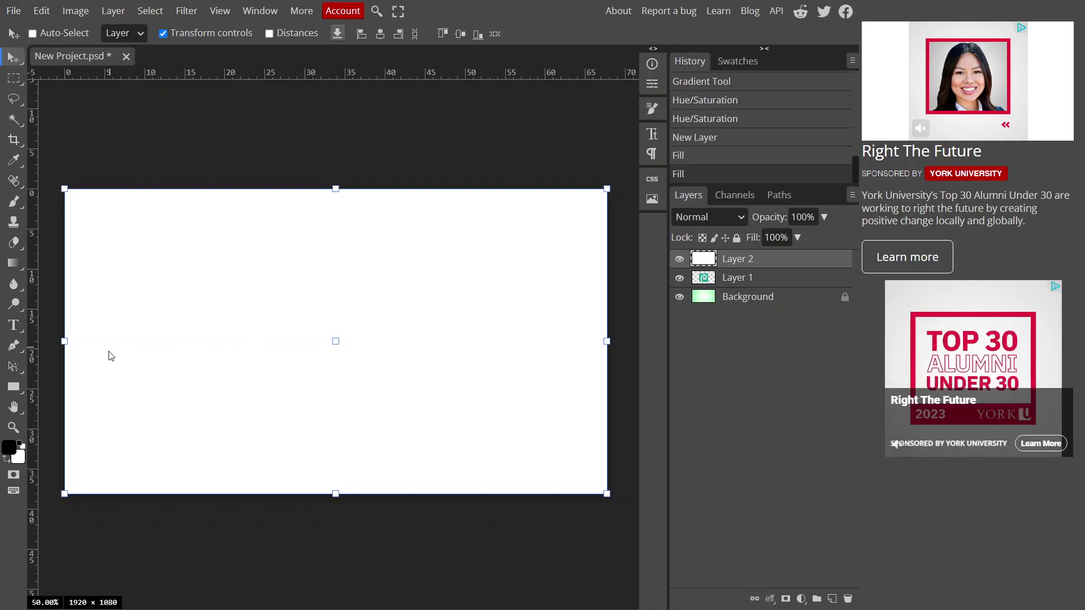
{"action": "left_click", "coordinate": [7, 449]}
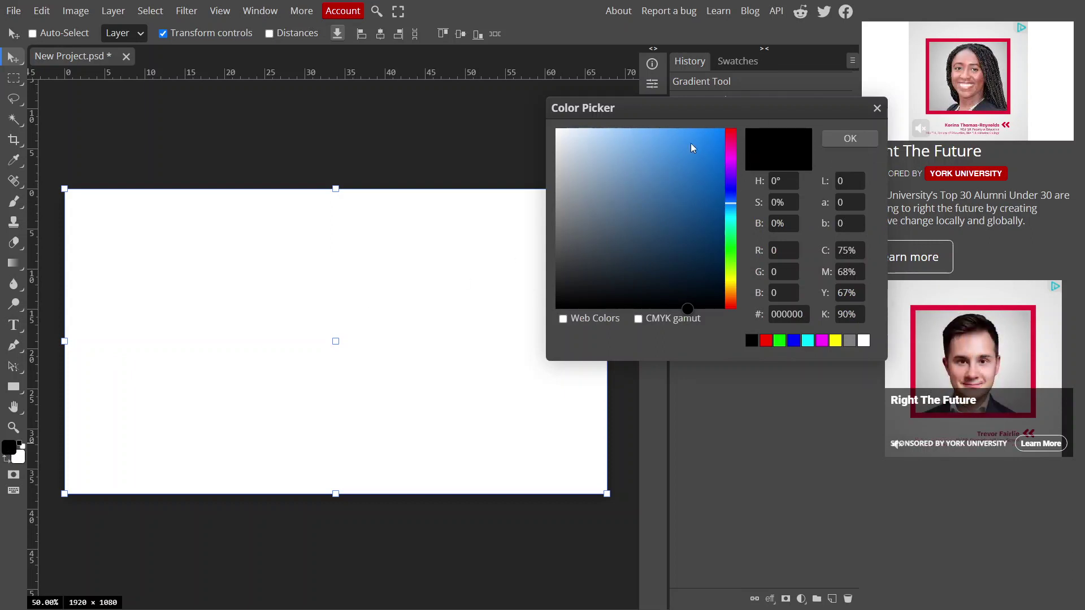
{"action": "left_click", "coordinate": [876, 108]}
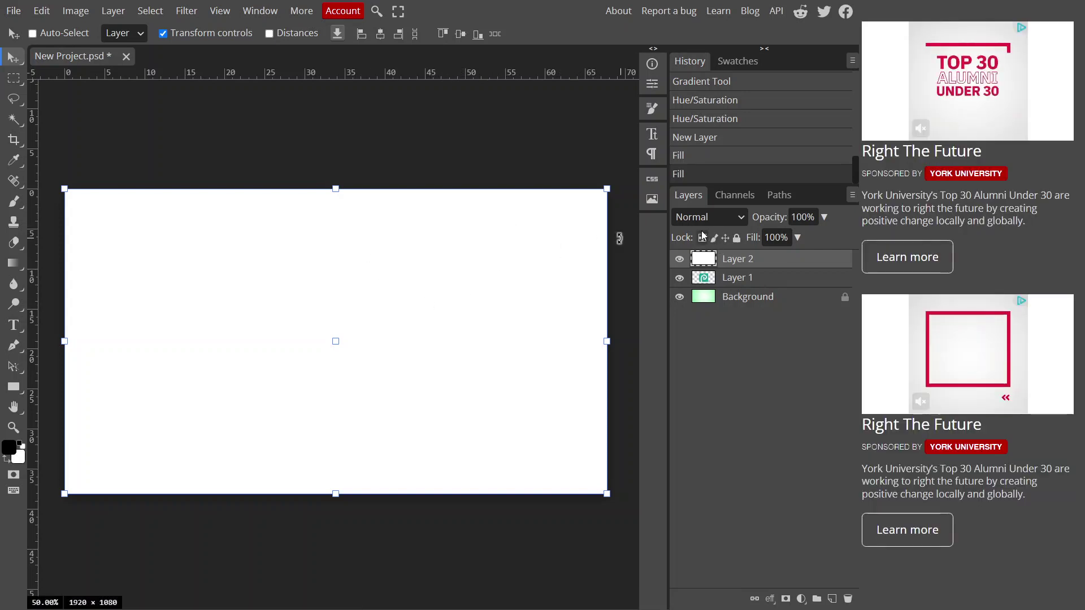
- Compare the canvas with Layer 2 hidden and shown, and set the layer's fill to 0%
{"action": "left_click", "coordinate": [679, 259]}
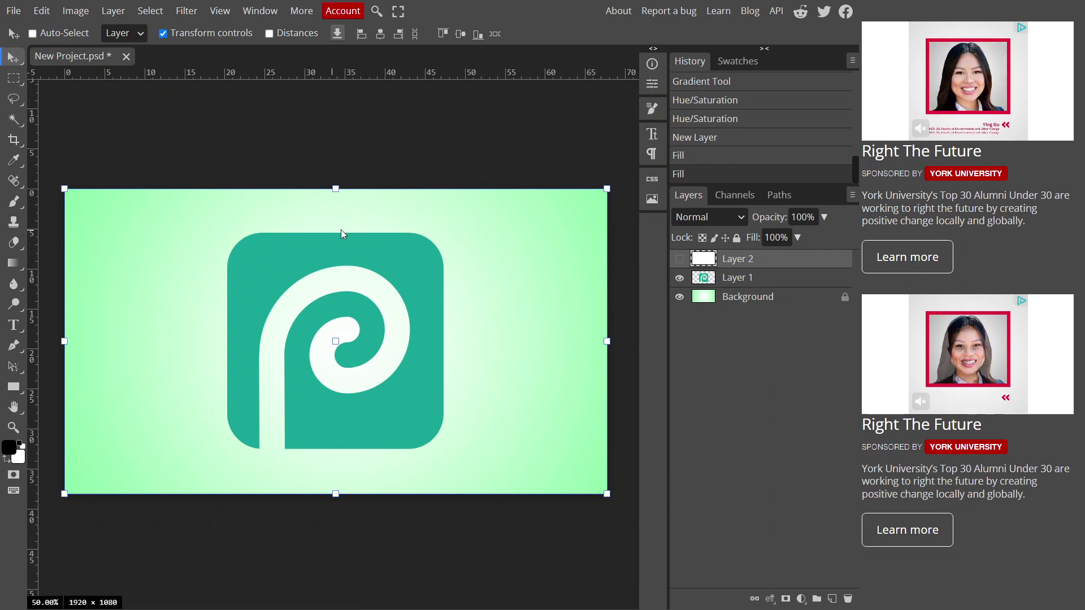
{"action": "left_click", "coordinate": [679, 260]}
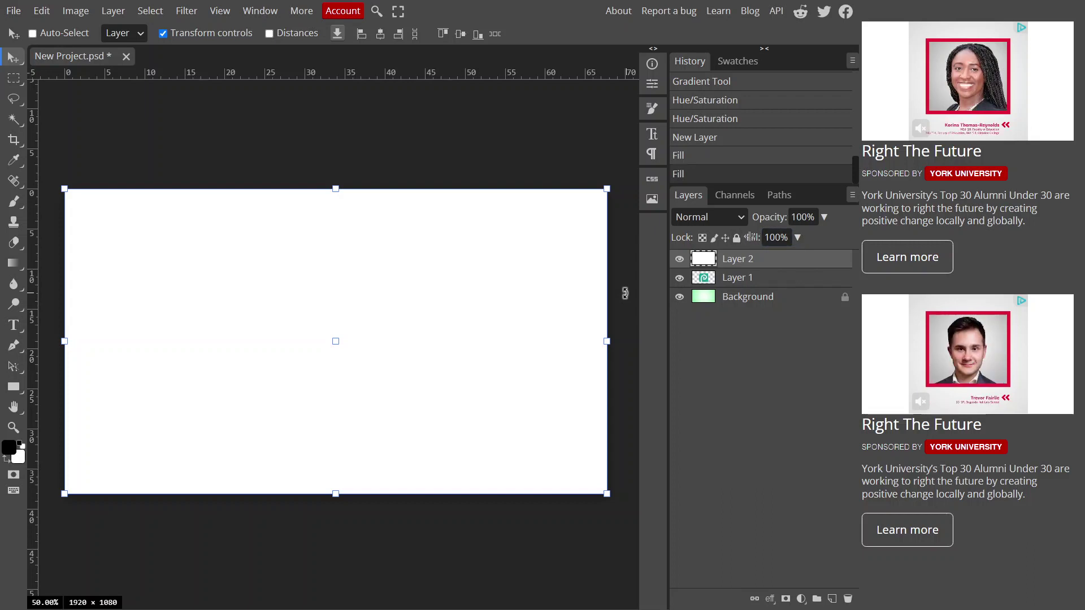
{"action": "left_click", "coordinate": [798, 238]}
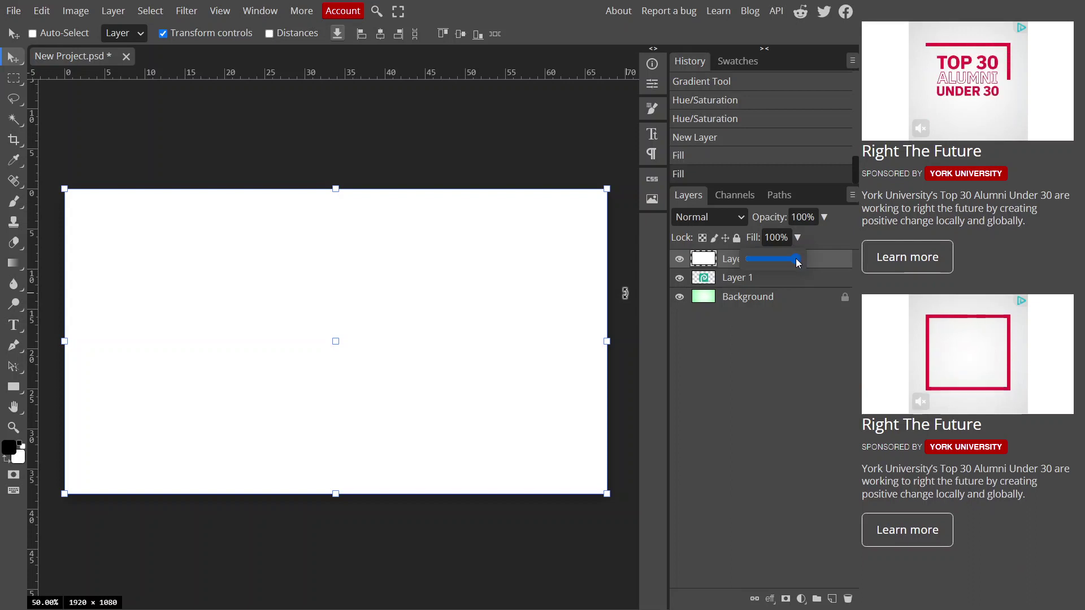
{"action": "left_click_drag", "start_coordinate": [796, 259], "coordinate": [729, 259]}
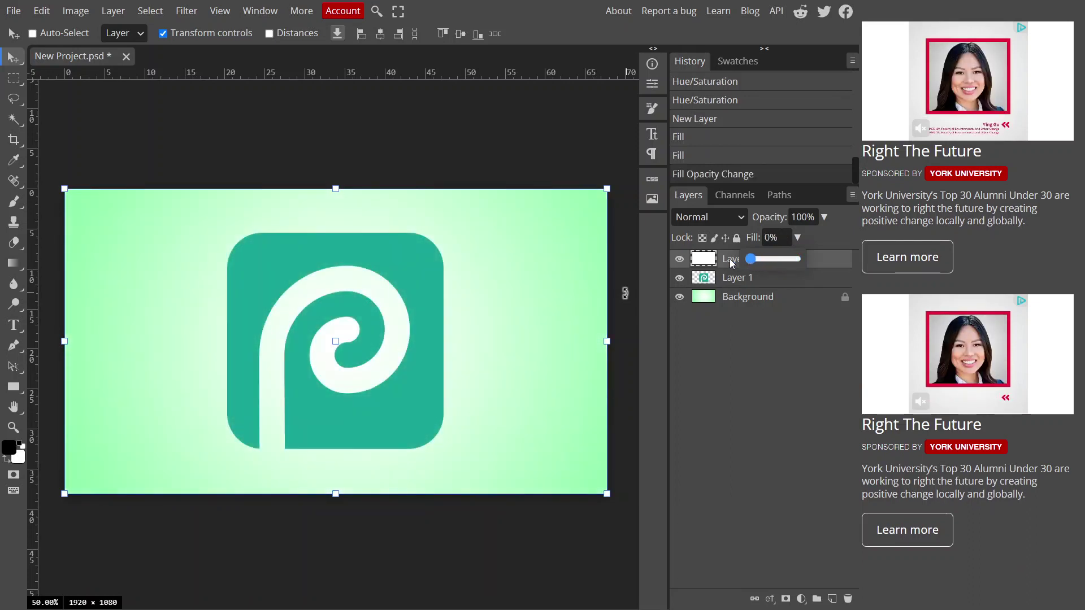
{"action": "left_click", "coordinate": [801, 236]}
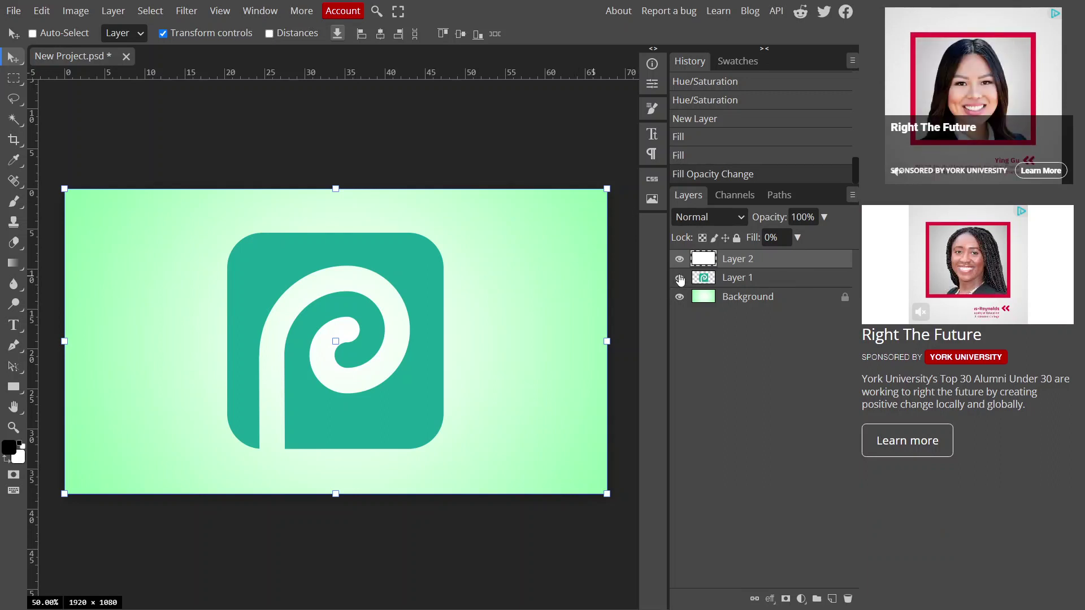
- Open the layer style settings of Layer 2 and enable the Stroke effect, checking it off and on
{"action": "double_click", "coordinate": [763, 265]}
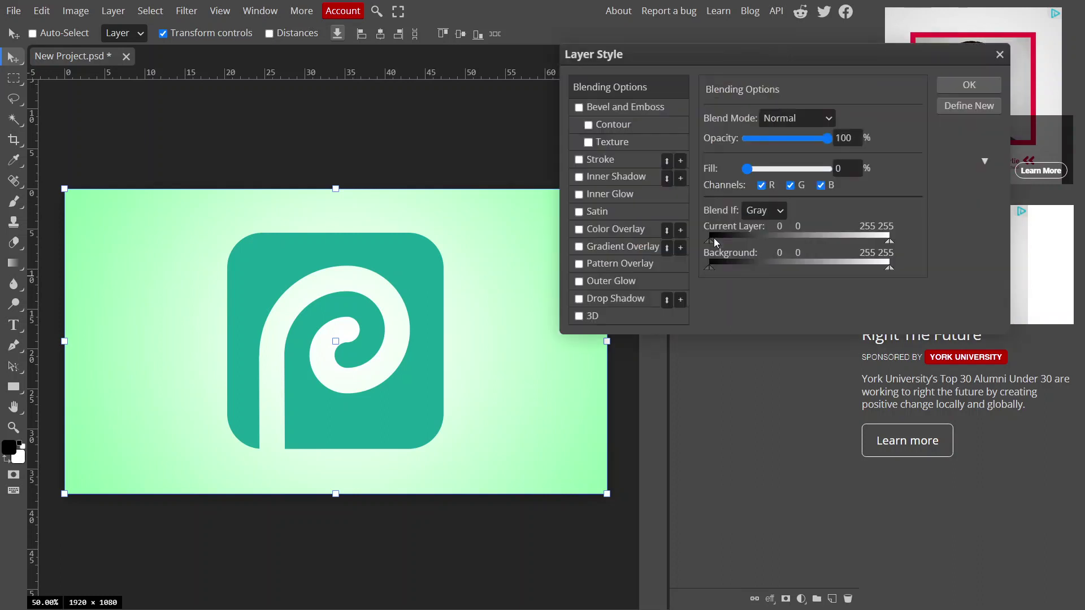
{"action": "left_click_drag", "start_coordinate": [676, 49], "coordinate": [720, 110]}
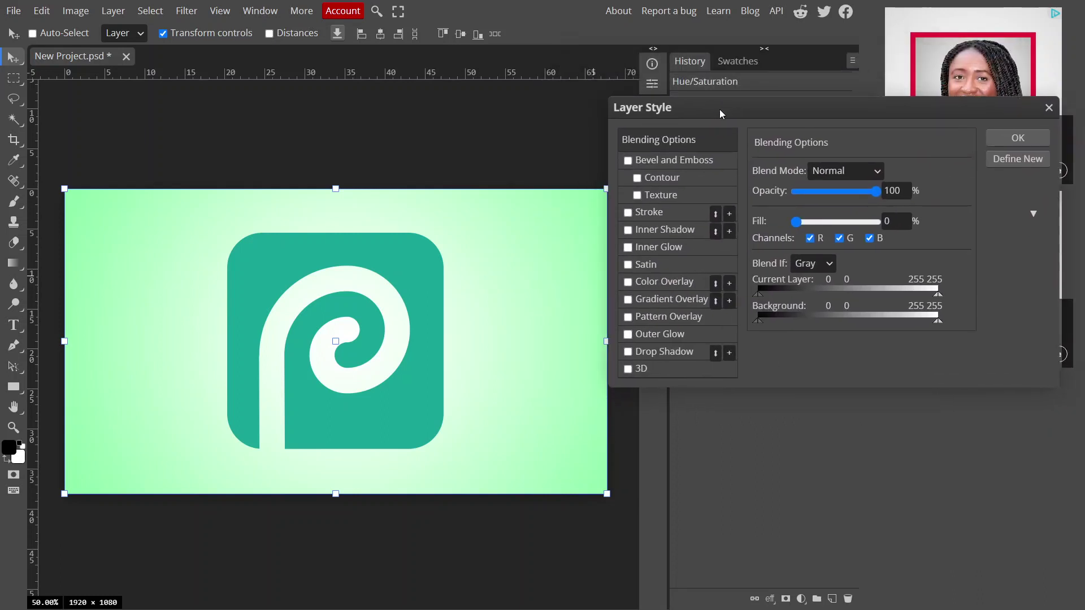
{"action": "left_click", "coordinate": [673, 212]}
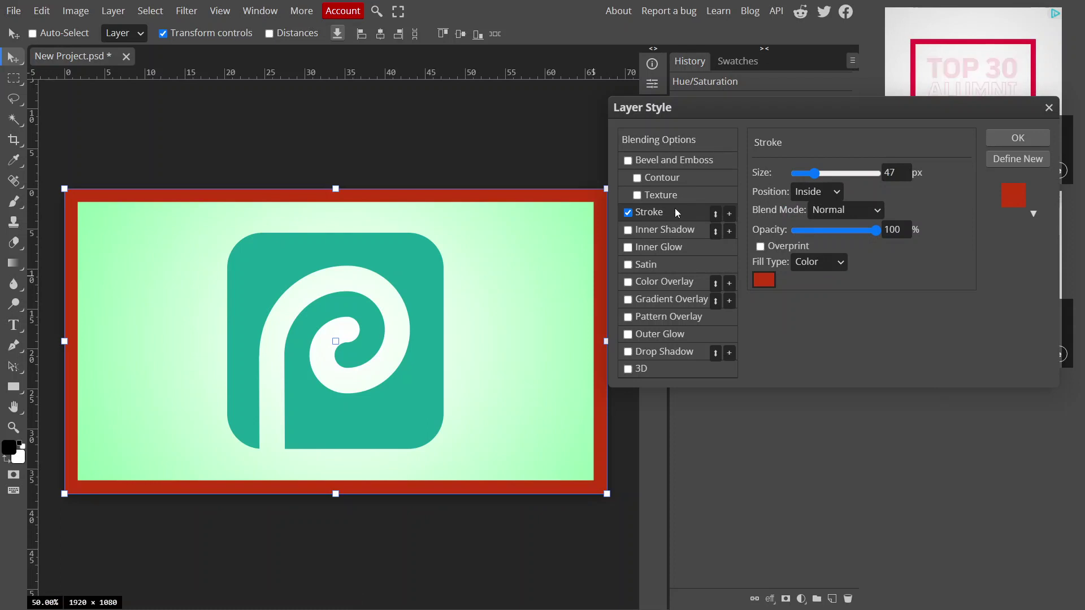
{"action": "left_click", "coordinate": [628, 213]}
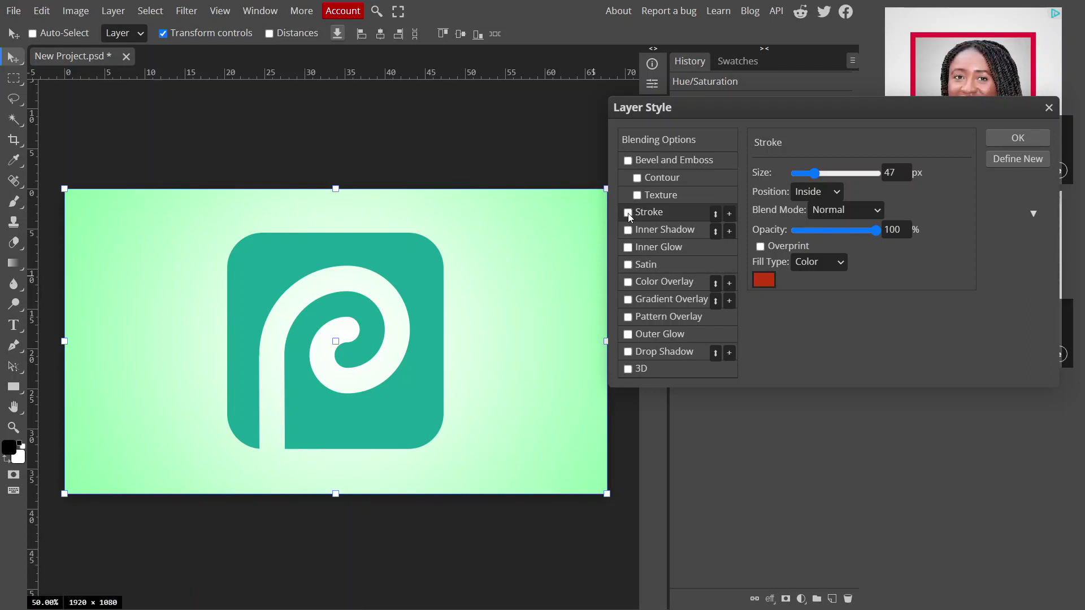
{"action": "left_click", "coordinate": [628, 214]}
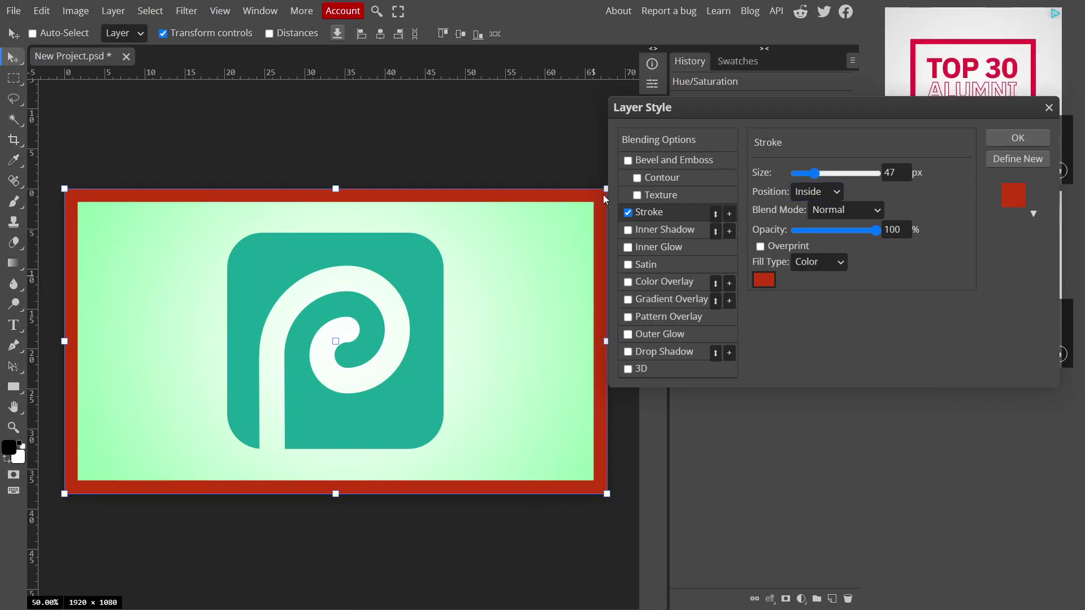
- Try the Outside stroke position at 11 px, and settle on an Inside stroke with a size of 42 px
{"action": "left_click", "coordinate": [834, 195]}
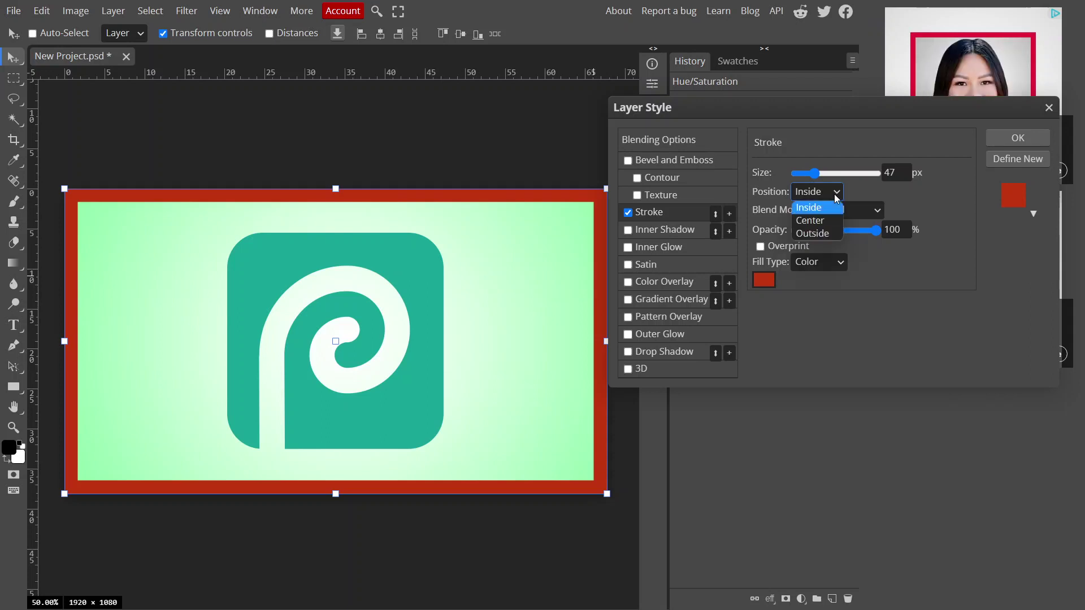
{"action": "left_click", "coordinate": [815, 233]}
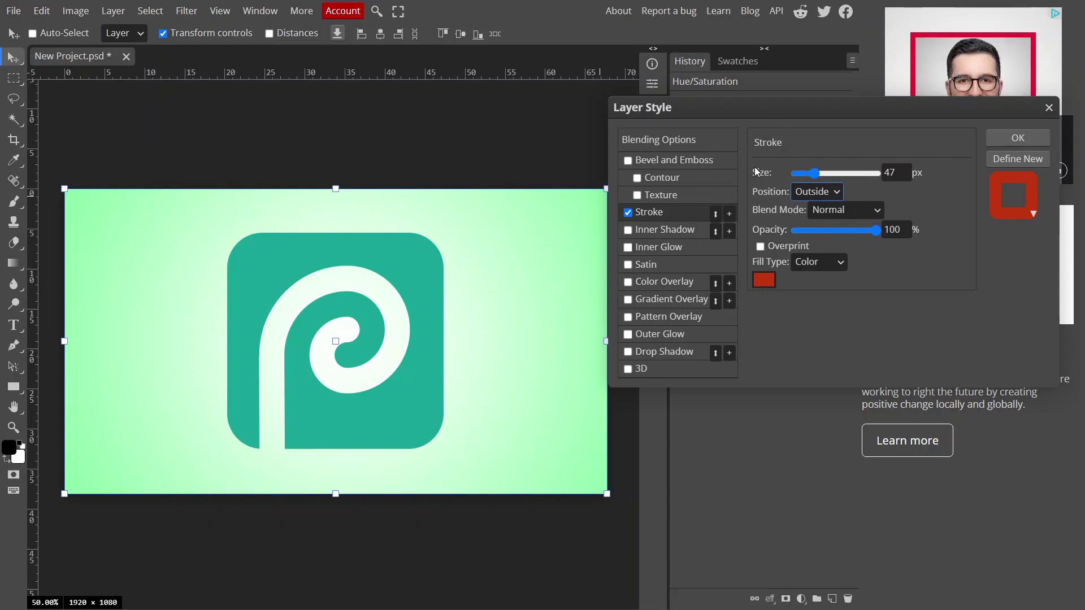
{"action": "left_click_drag", "start_coordinate": [813, 173], "coordinate": [798, 173]}
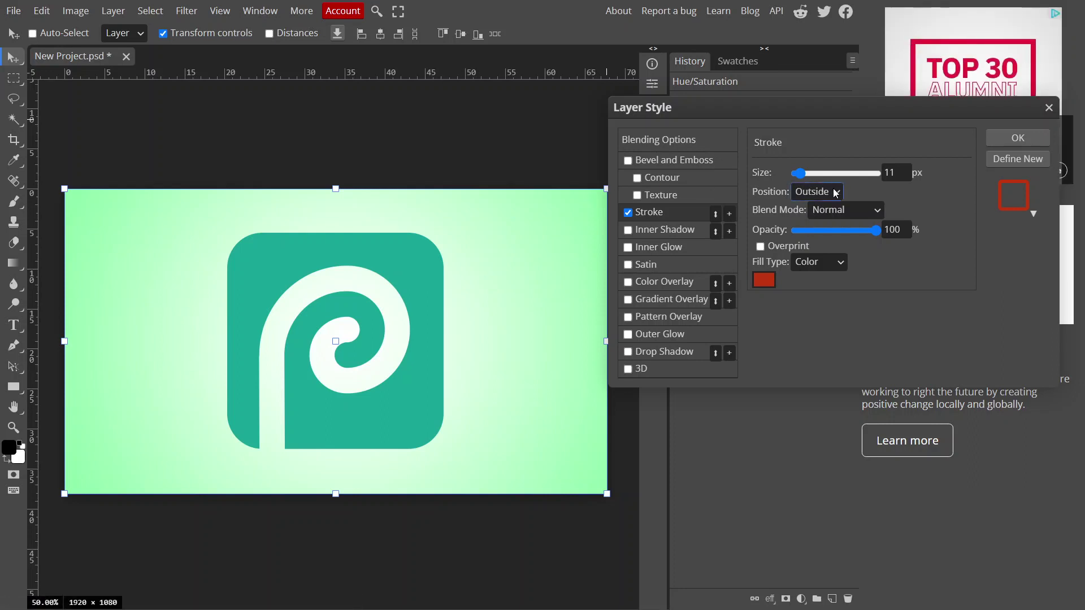
{"action": "left_click", "coordinate": [802, 193]}
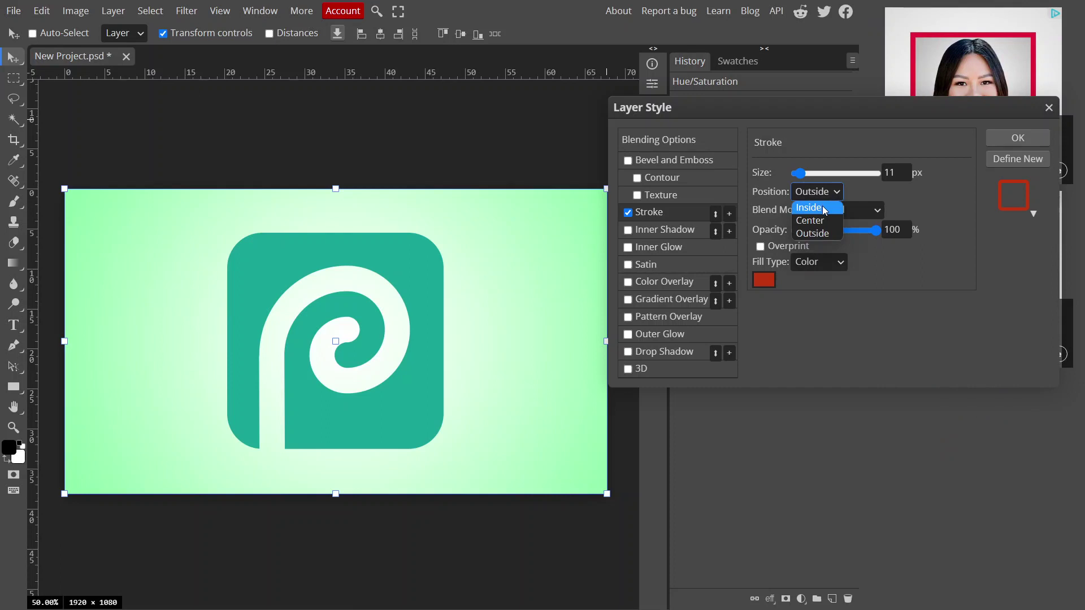
{"action": "left_click", "coordinate": [822, 207]}
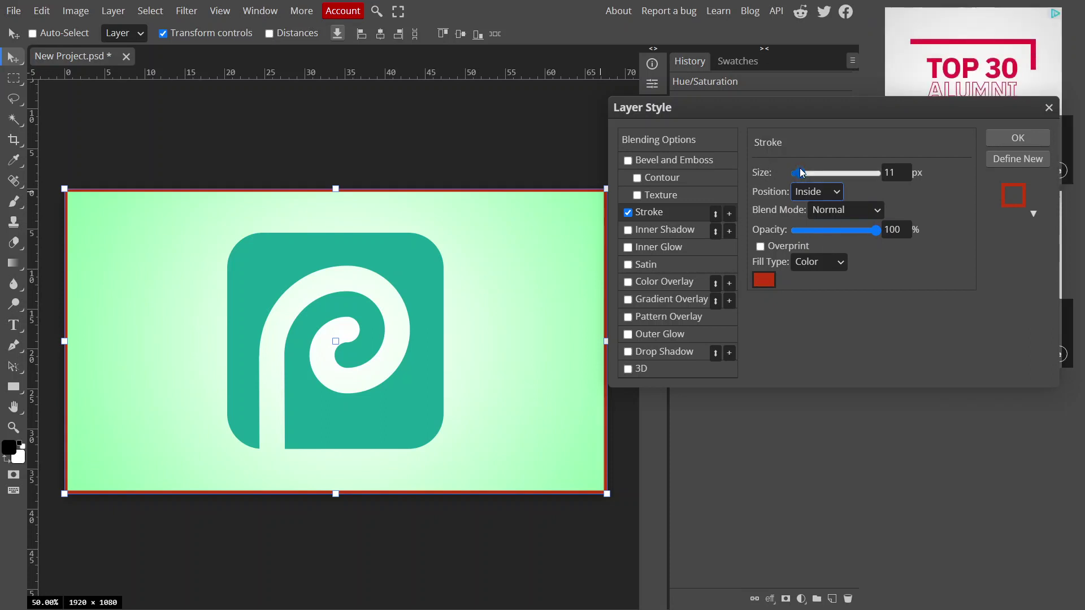
{"action": "left_click_drag", "start_coordinate": [804, 175], "coordinate": [815, 178]}
{"action": "left_click", "coordinate": [889, 172]}
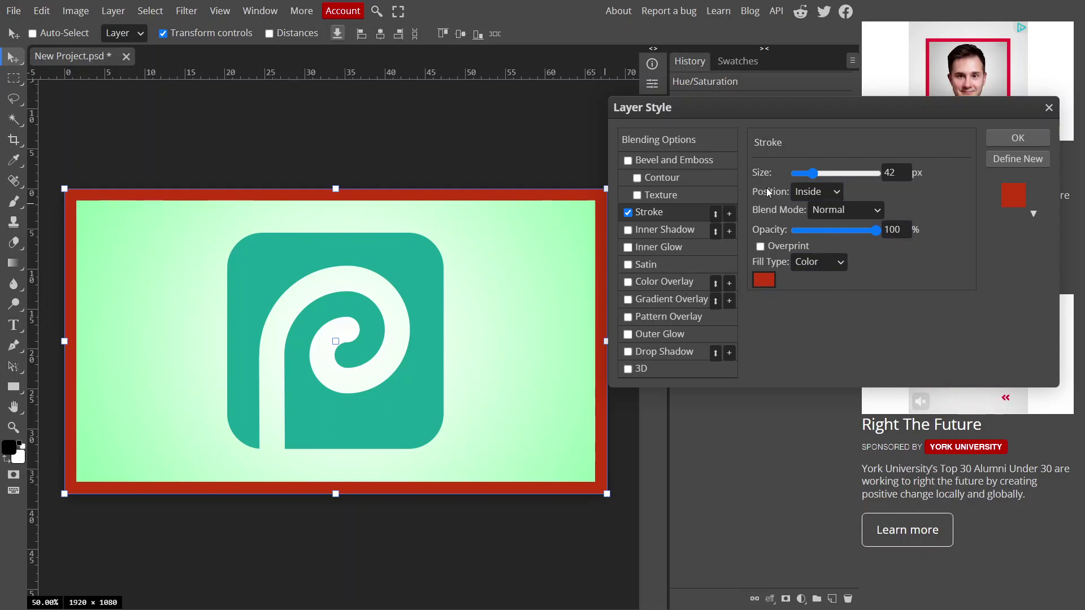
- Change the stroke color to light green 87f5a7 after trying salmon and darker green tones
{"action": "left_click", "coordinate": [763, 281]}
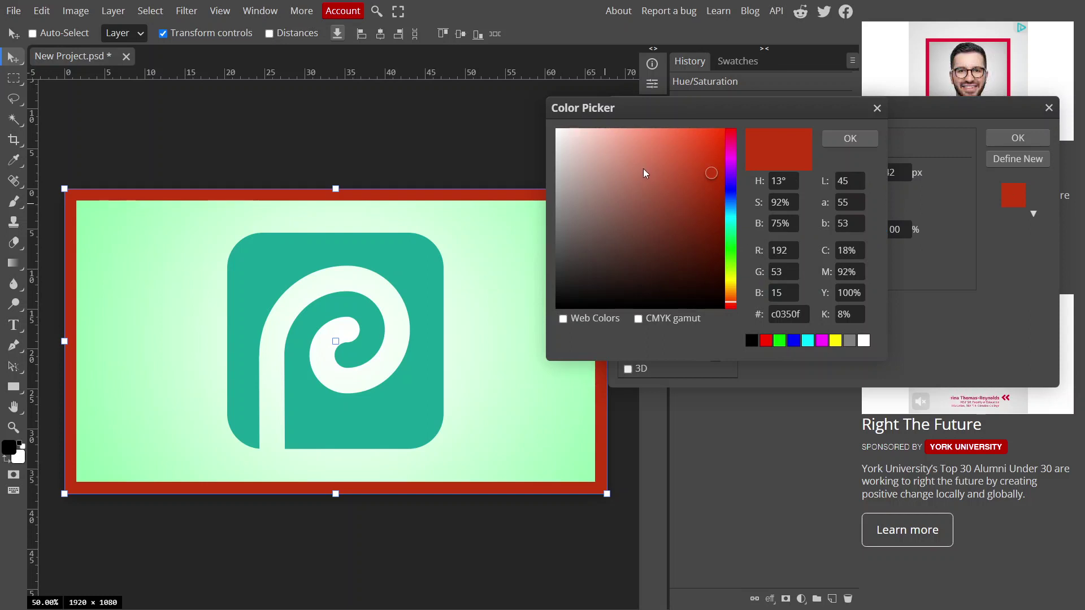
{"action": "left_click", "coordinate": [643, 153]}
{"action": "left_click", "coordinate": [648, 207]}
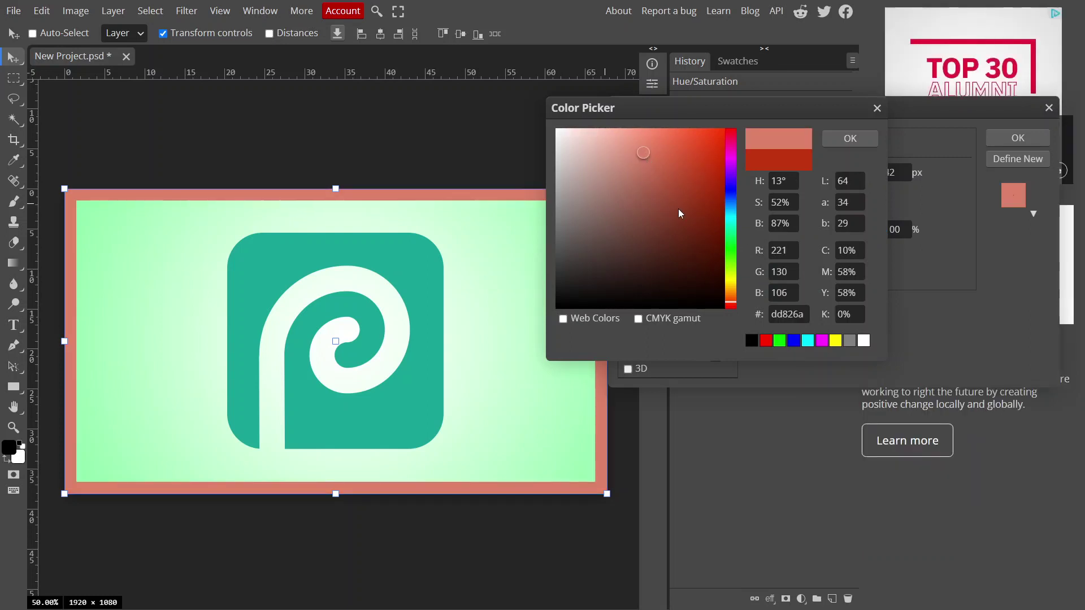
{"action": "left_click", "coordinate": [731, 240]}
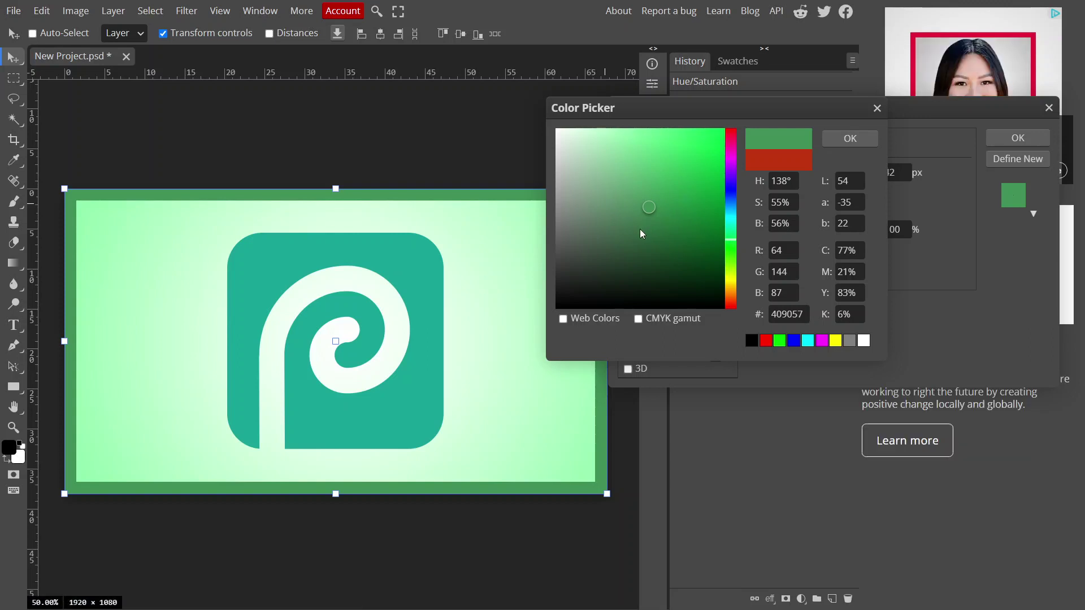
{"action": "left_click", "coordinate": [623, 235]}
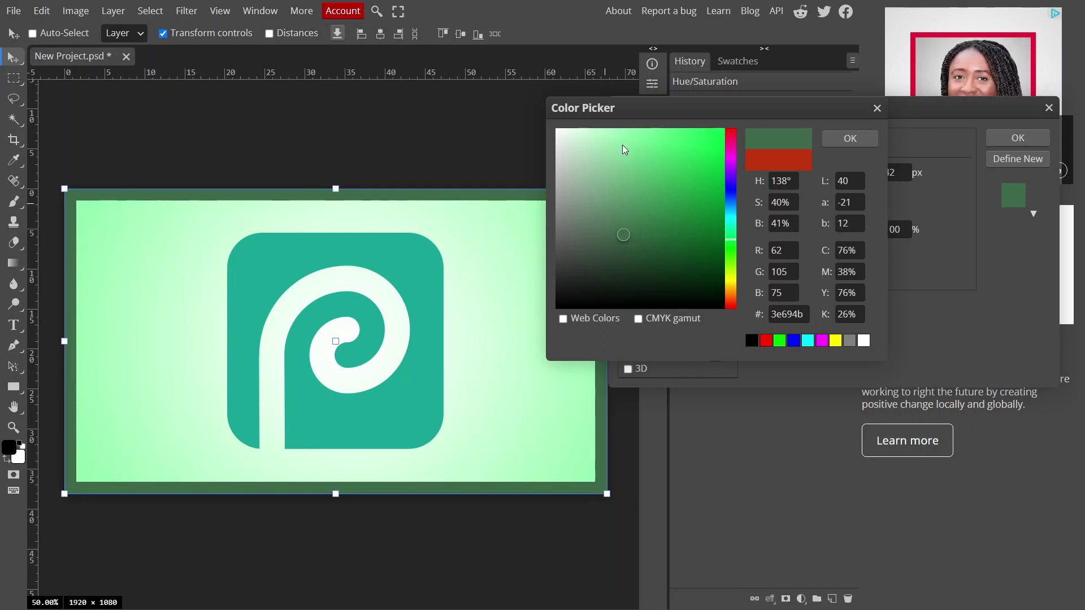
{"action": "left_click", "coordinate": [636, 140]}
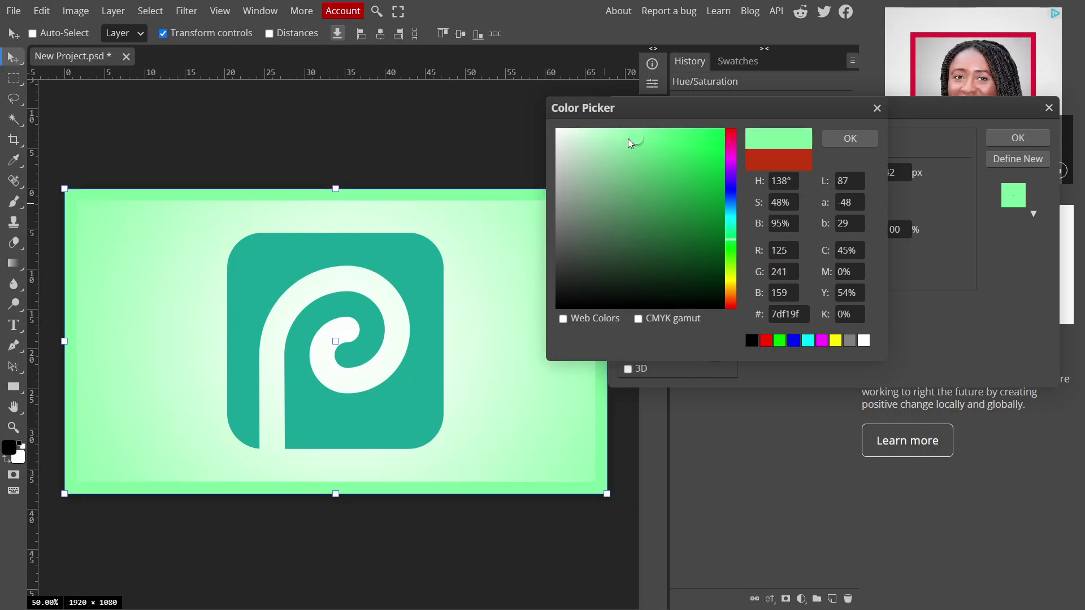
{"action": "left_click", "coordinate": [623, 135]}
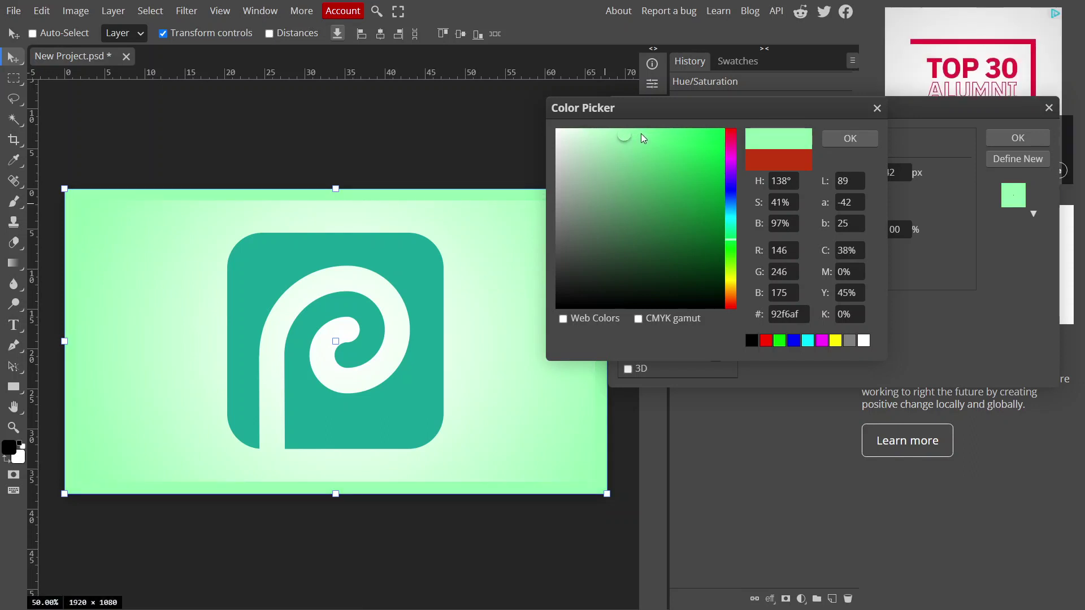
{"action": "left_click", "coordinate": [640, 133]}
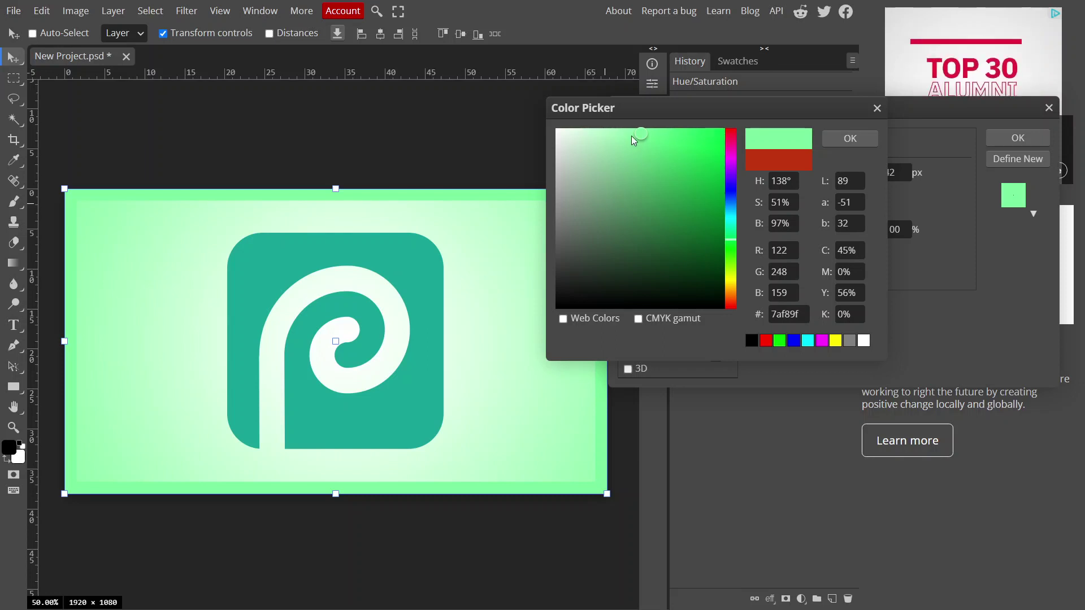
{"action": "left_click", "coordinate": [631, 137]}
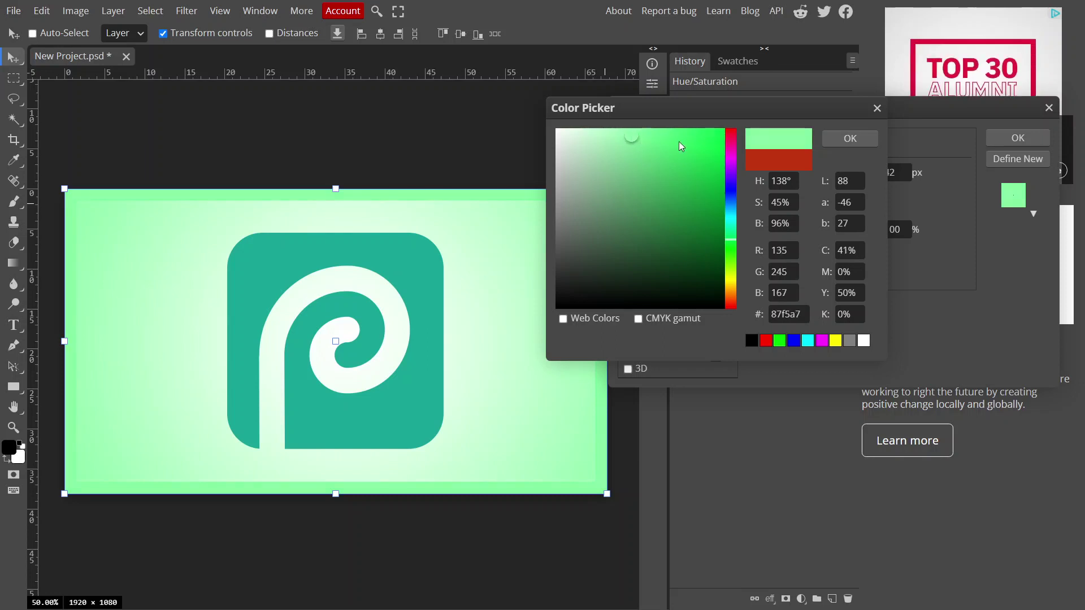
{"action": "left_click", "coordinate": [847, 139]}
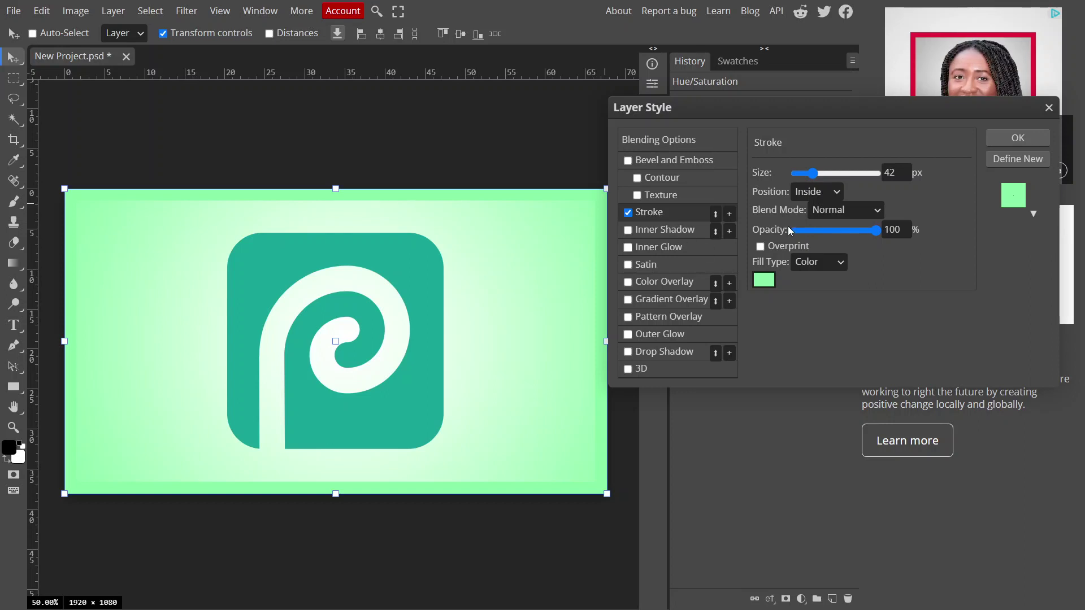
{"action": "left_click", "coordinate": [764, 279]}
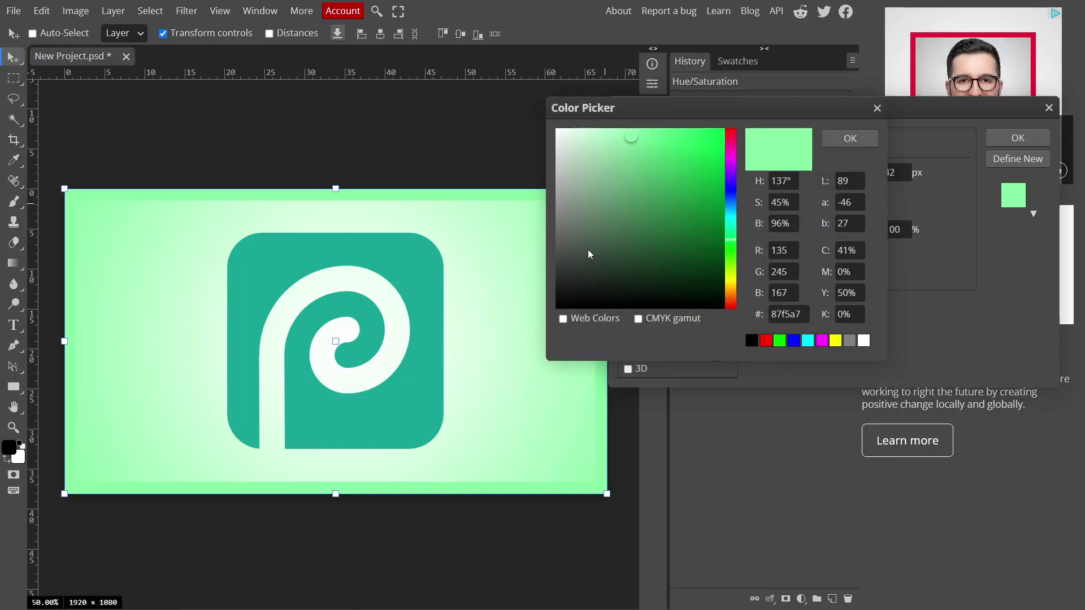
{"action": "left_click", "coordinate": [876, 109]}
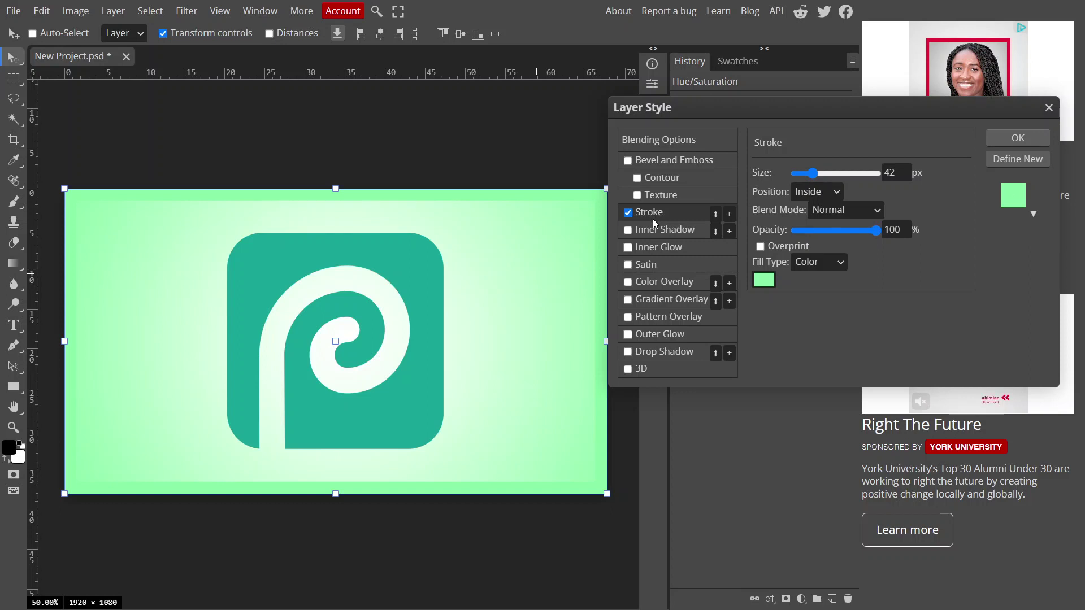
- Enable the Inner Glow effect and try it with the Lighten blend mode and a white ffffff glow color
{"action": "left_click", "coordinate": [667, 249]}
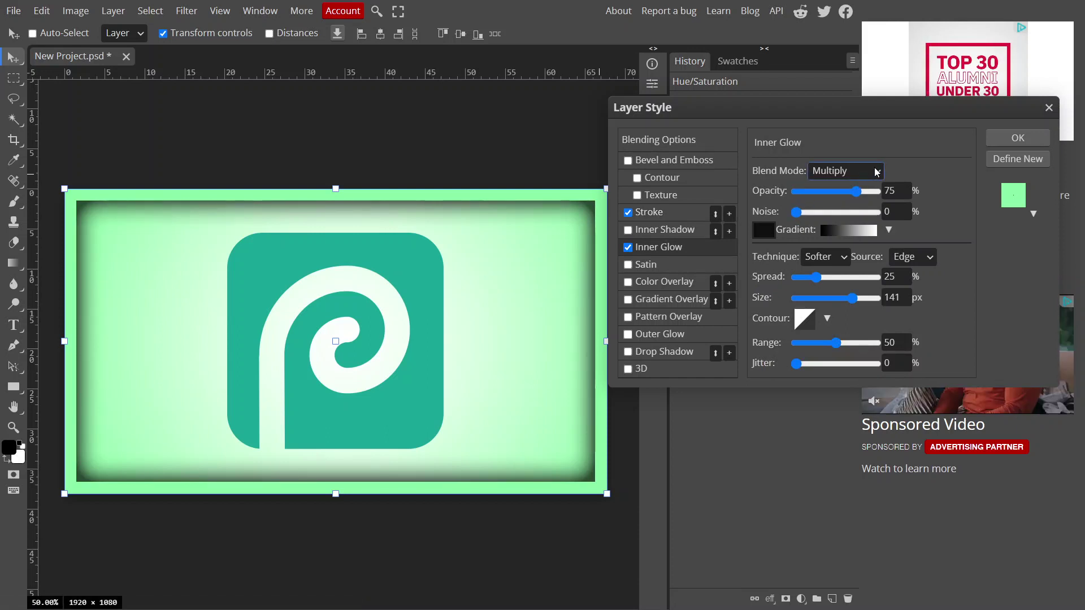
{"action": "left_click", "coordinate": [846, 171]}
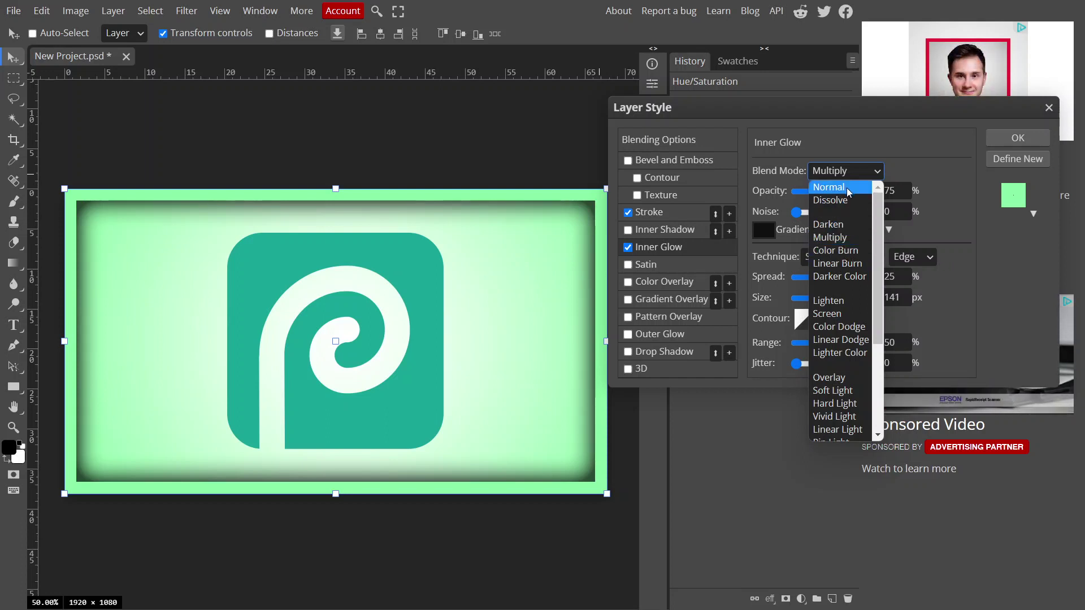
{"action": "left_click", "coordinate": [837, 303]}
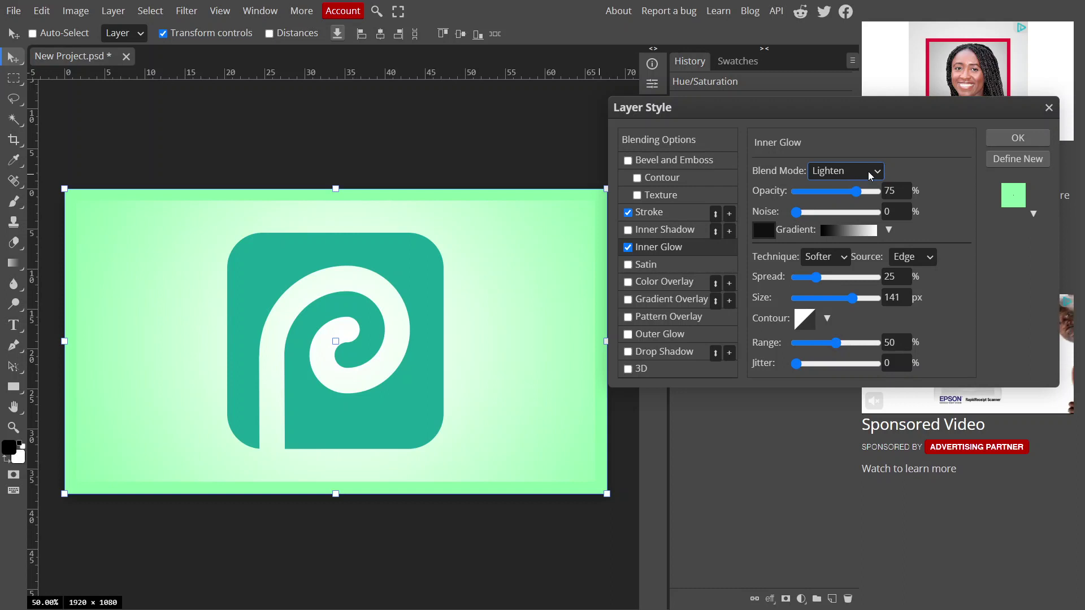
{"action": "left_click", "coordinate": [764, 229]}
{"action": "left_click", "coordinate": [577, 149]}
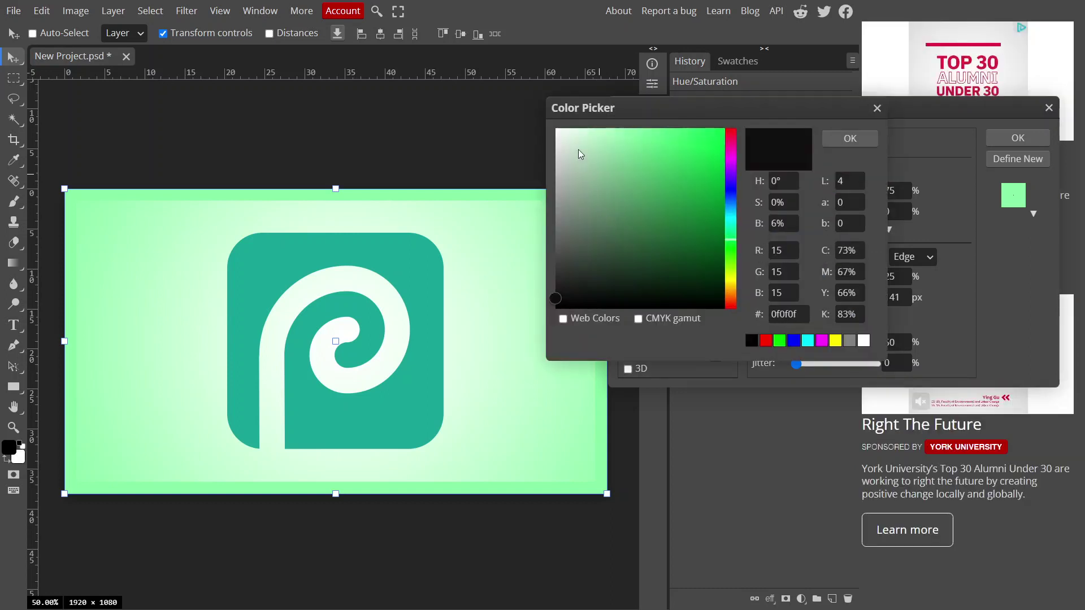
{"action": "left_click", "coordinate": [558, 137]}
{"action": "left_click", "coordinate": [841, 142]}
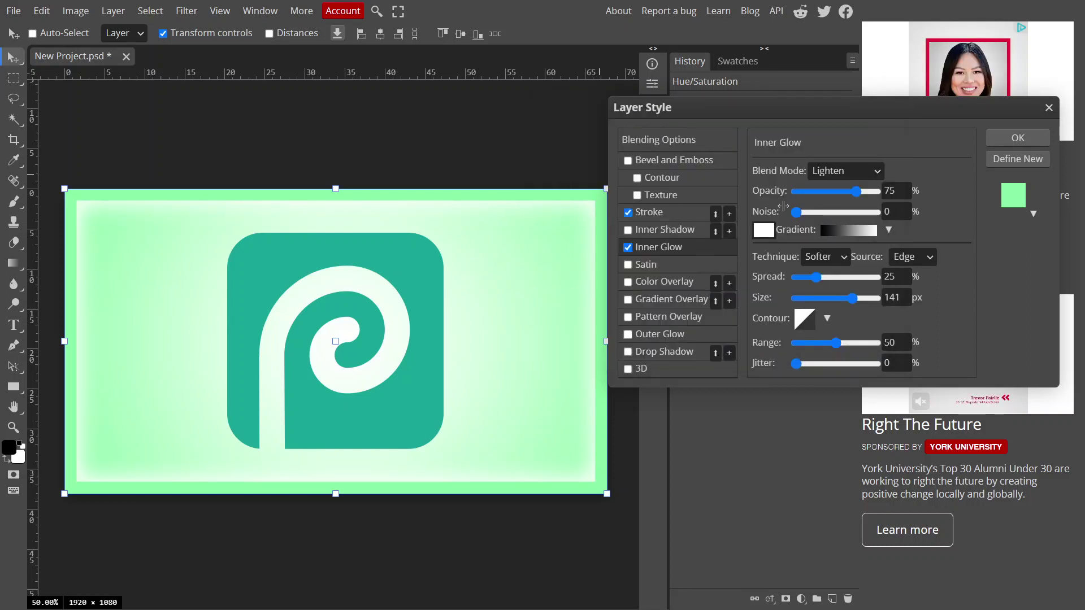
- Set the inner glow's blend mode to Multiply and its color to dark 242a26 after trying lighter gray-green tones
{"action": "left_click", "coordinate": [867, 172]}
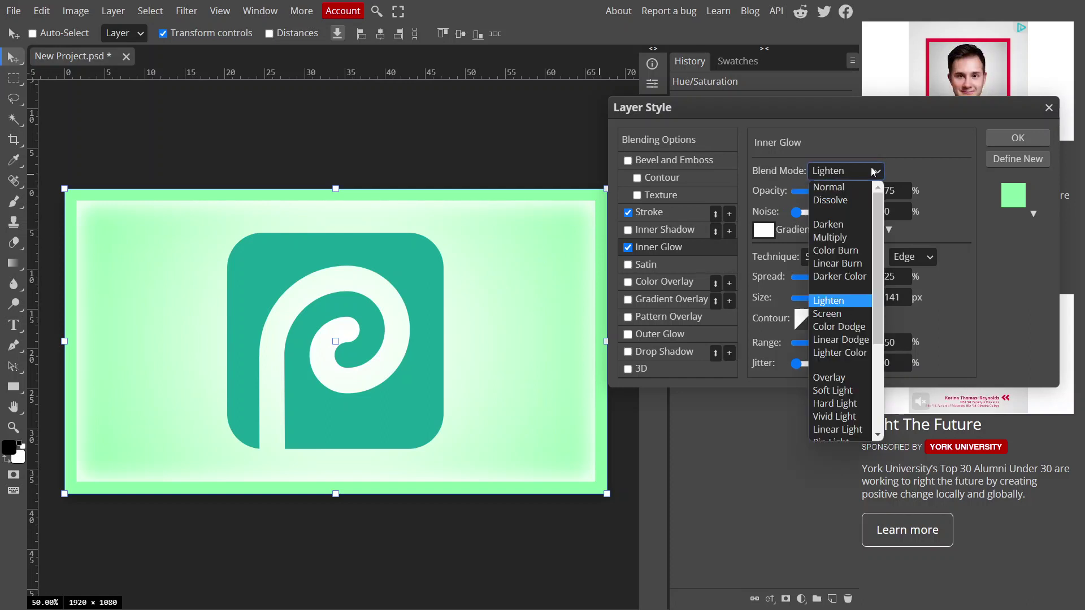
{"action": "left_click", "coordinate": [836, 239]}
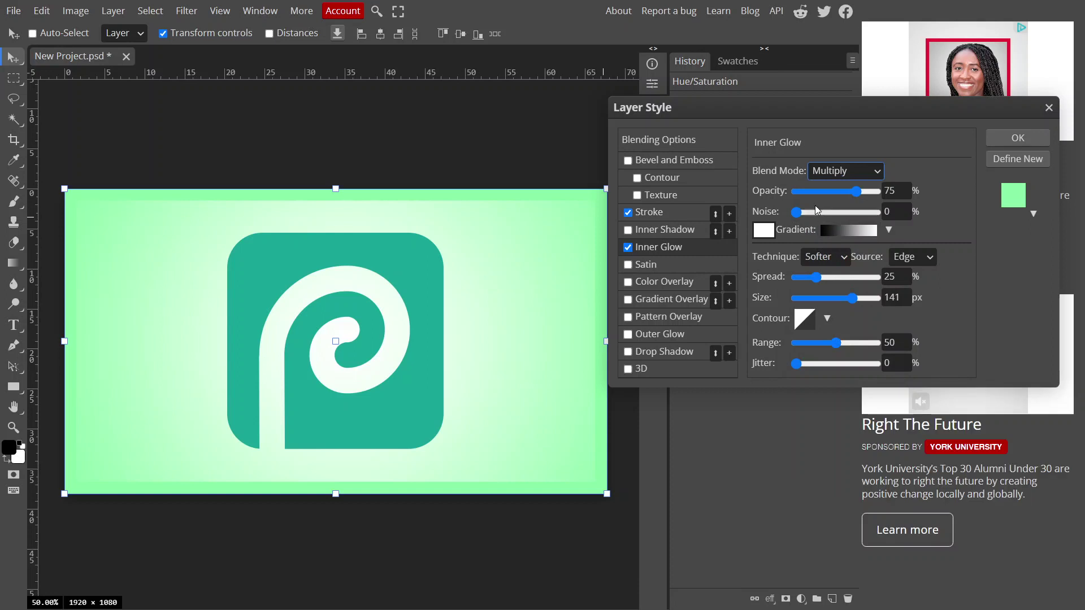
{"action": "left_click", "coordinate": [764, 230]}
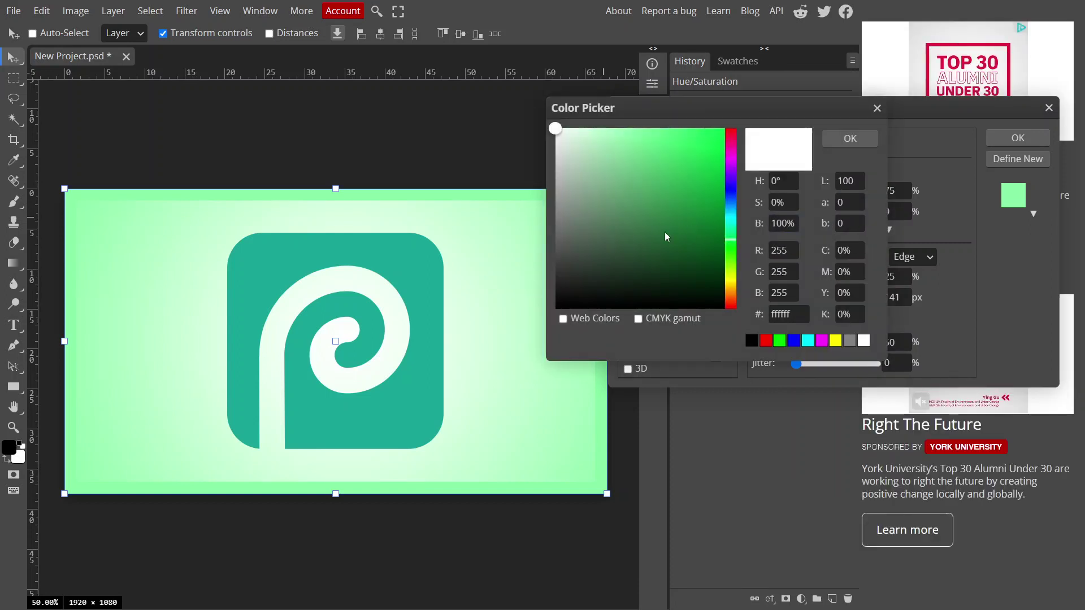
{"action": "left_click", "coordinate": [589, 232]}
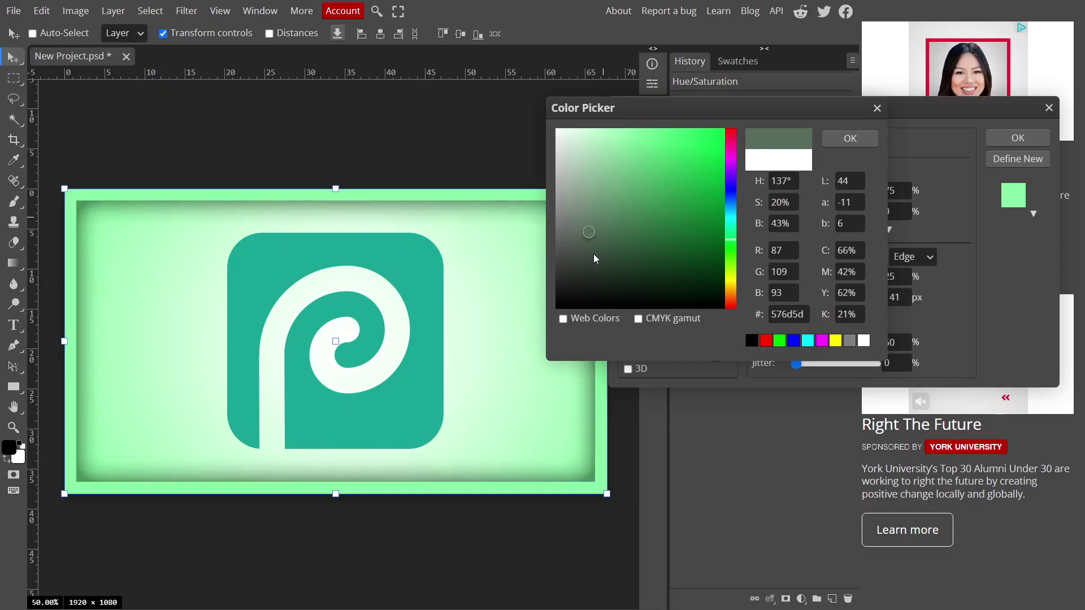
{"action": "left_click", "coordinate": [581, 248]}
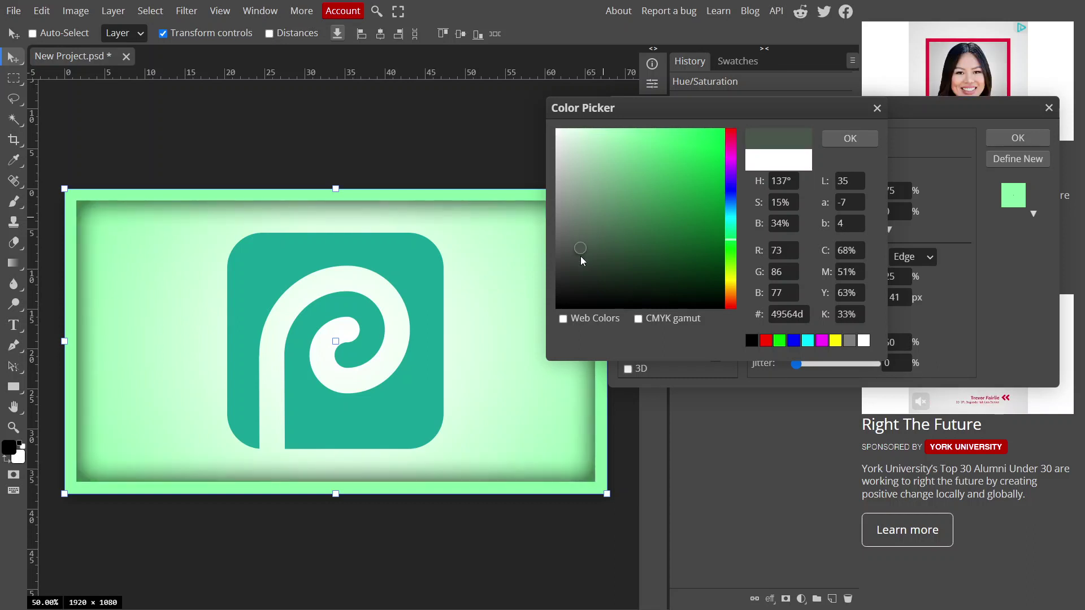
{"action": "left_click", "coordinate": [579, 269]}
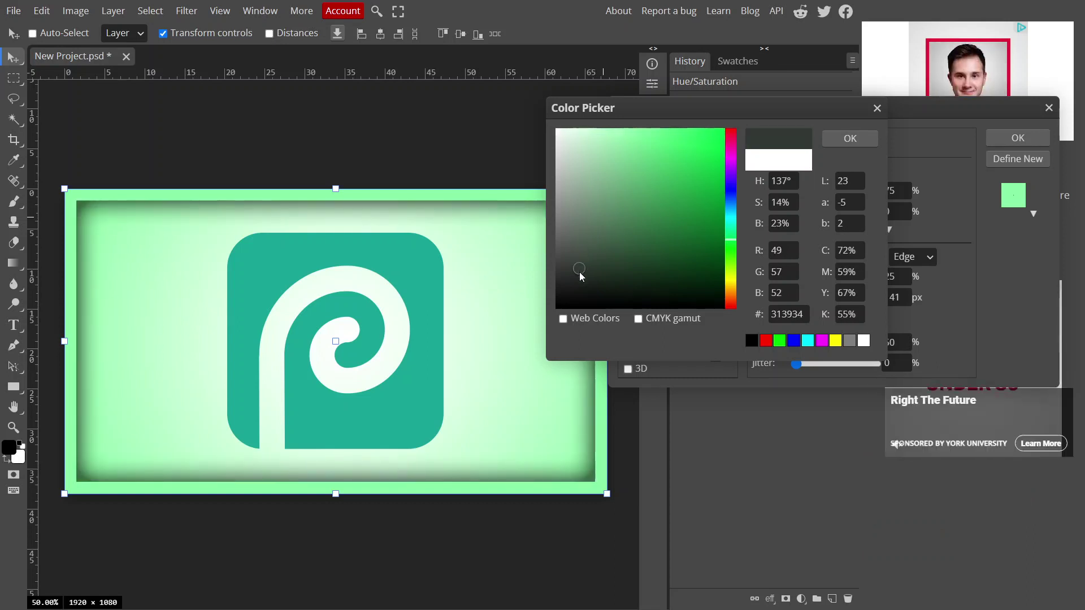
{"action": "left_click", "coordinate": [579, 279]}
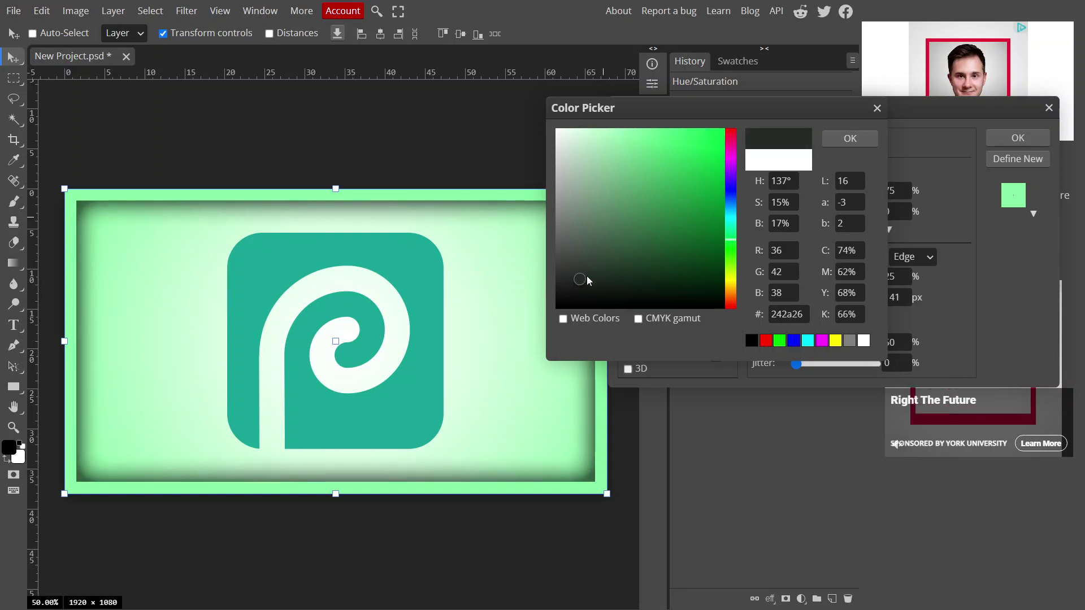
{"action": "left_click", "coordinate": [846, 139]}
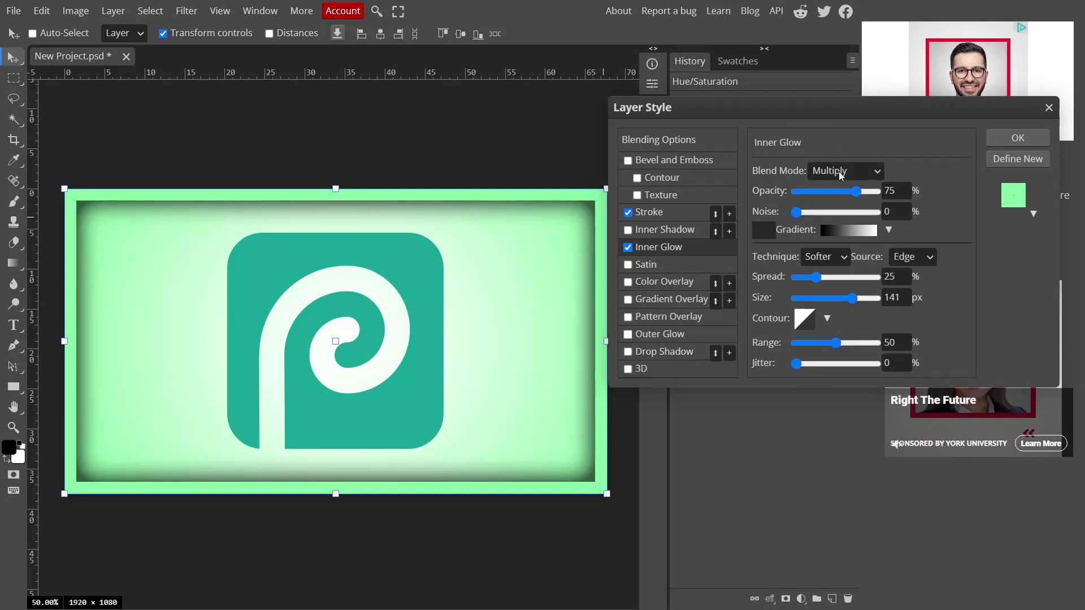
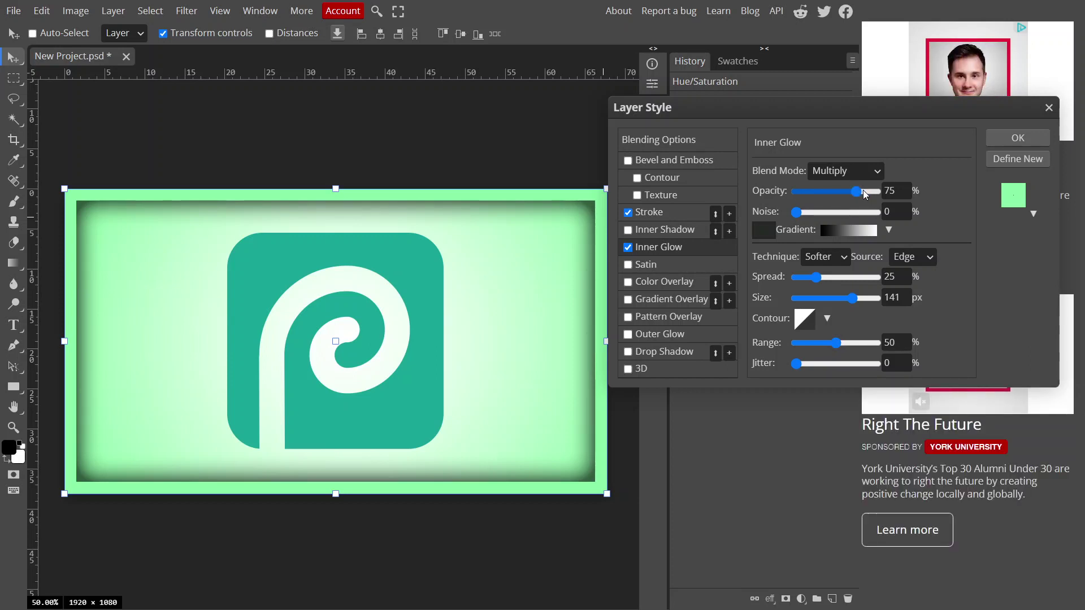
- Try inner glow opacities of 98% and 57%, and settle on 70%
{"action": "left_click_drag", "start_coordinate": [868, 194], "coordinate": [875, 194]}
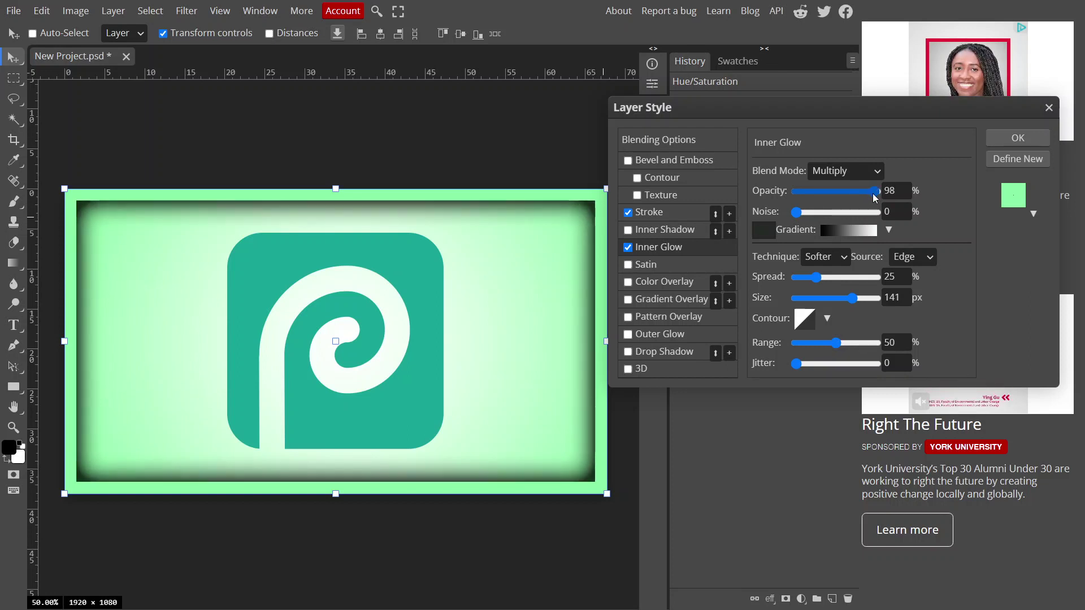
{"action": "left_click", "coordinate": [842, 191]}
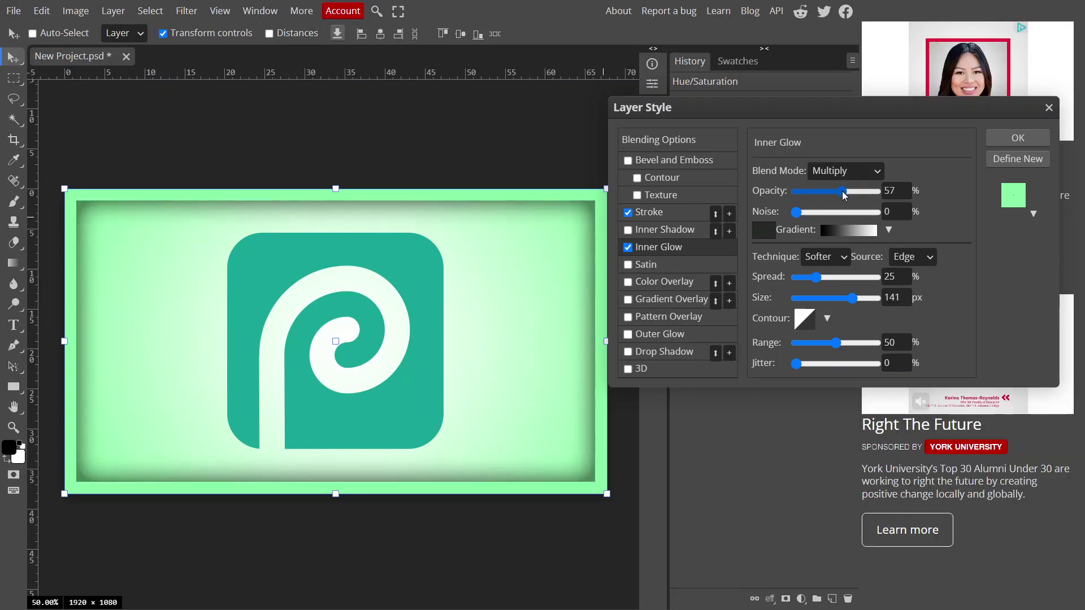
{"action": "left_click", "coordinate": [852, 191]}
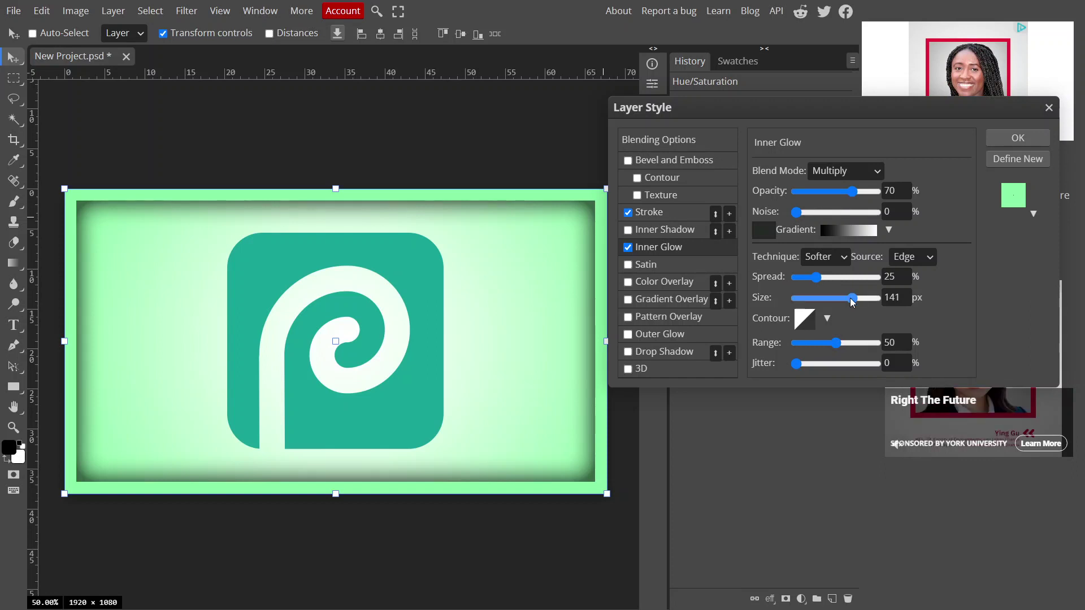
- Increase the inner glow size to 169 px and set its spread to 19% after trying higher and lower spreads
{"action": "mouse_move", "coordinate": [847, 302]}
{"action": "left_mouse_down"}
{"action": "mouse_move", "coordinate": [832, 302]}
{"action": "mouse_move", "coordinate": [855, 301]}
{"action": "left_mouse_up"}
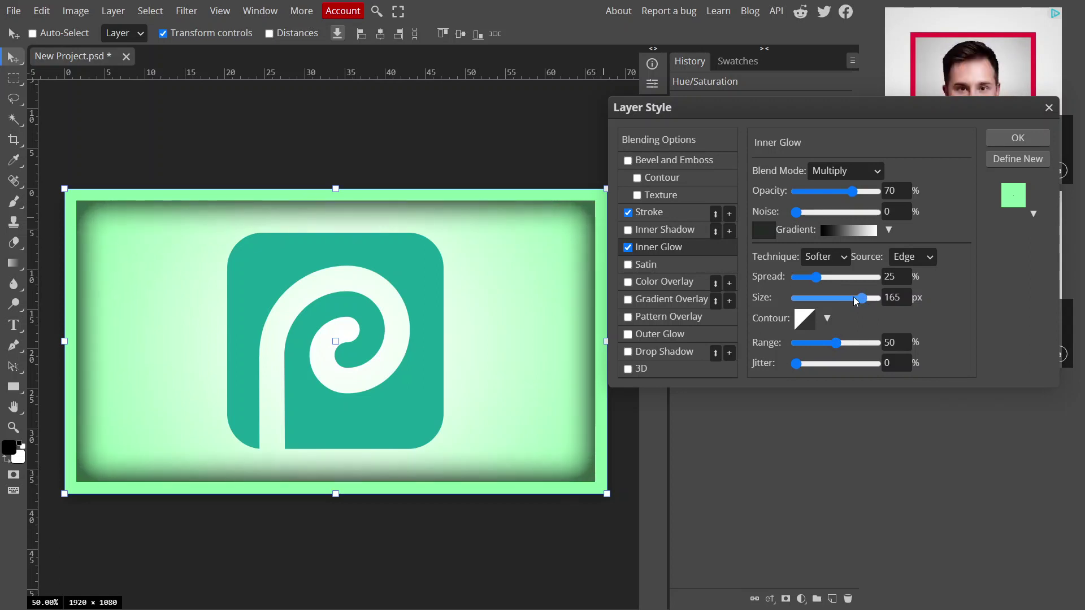
{"action": "left_click", "coordinate": [833, 276]}
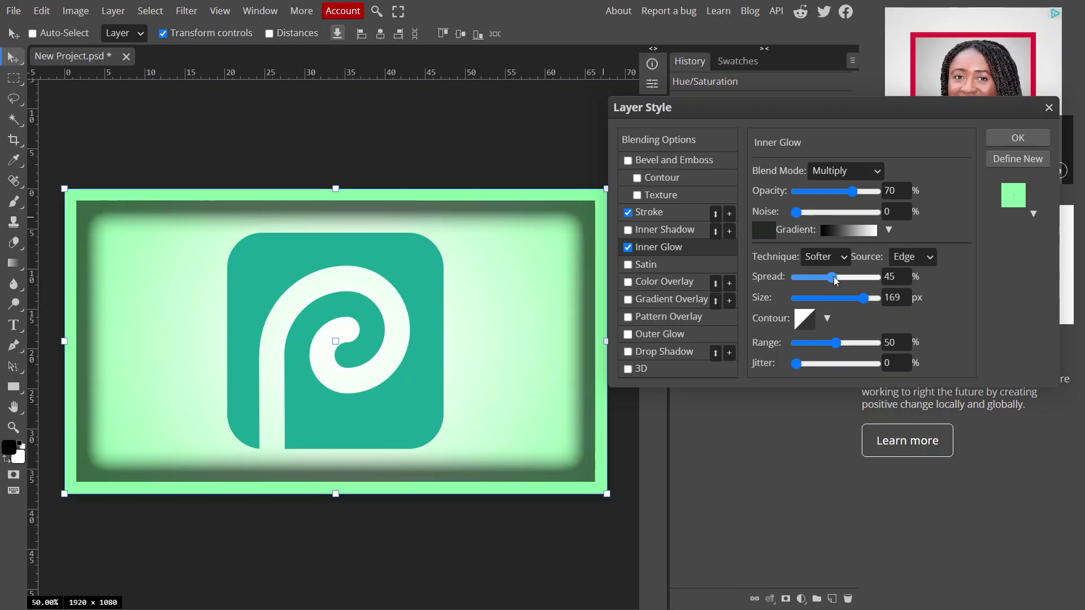
{"action": "left_click_drag", "start_coordinate": [834, 276], "coordinate": [825, 278]}
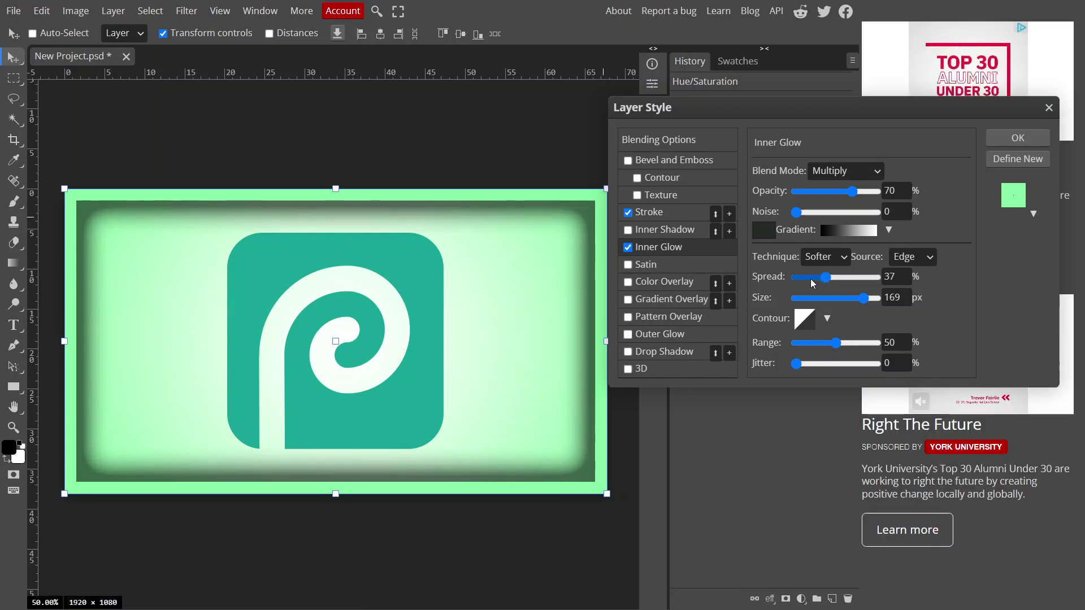
{"action": "left_click", "coordinate": [813, 277]}
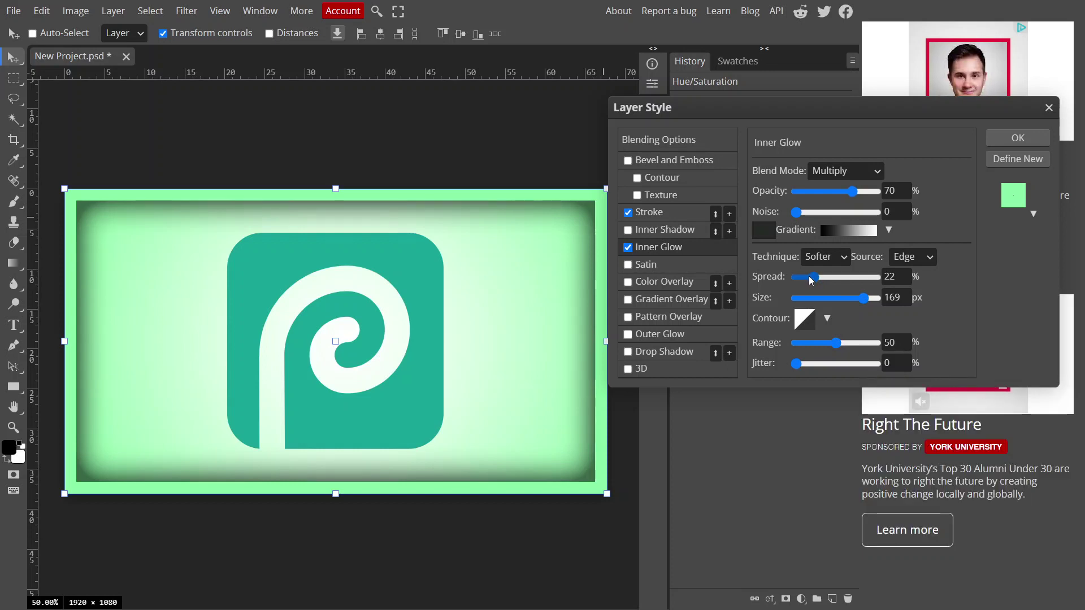
{"action": "left_click", "coordinate": [807, 277]}
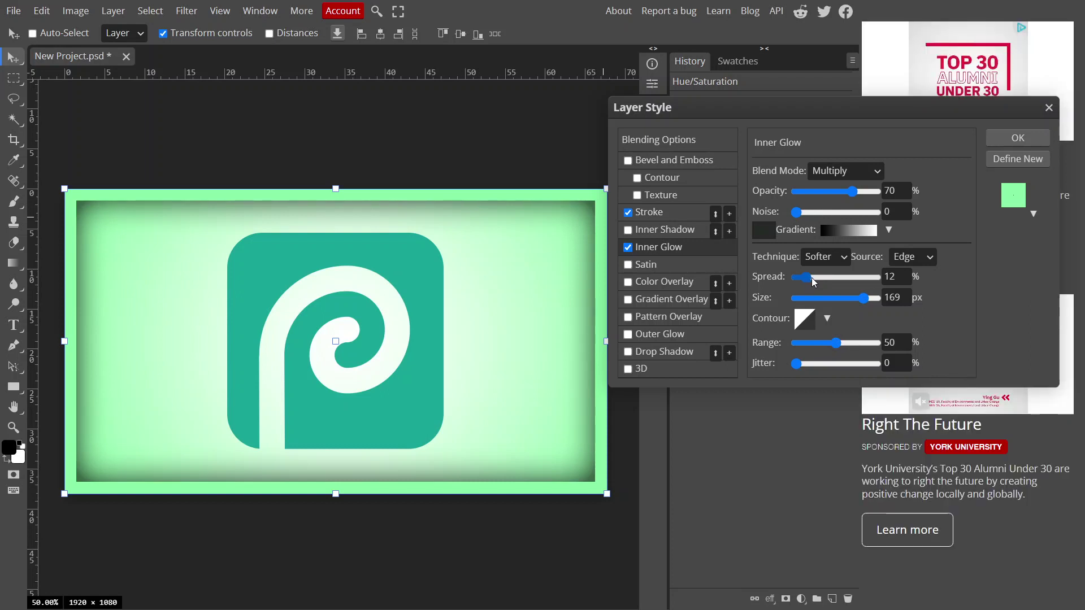
{"action": "left_click", "coordinate": [811, 277]}
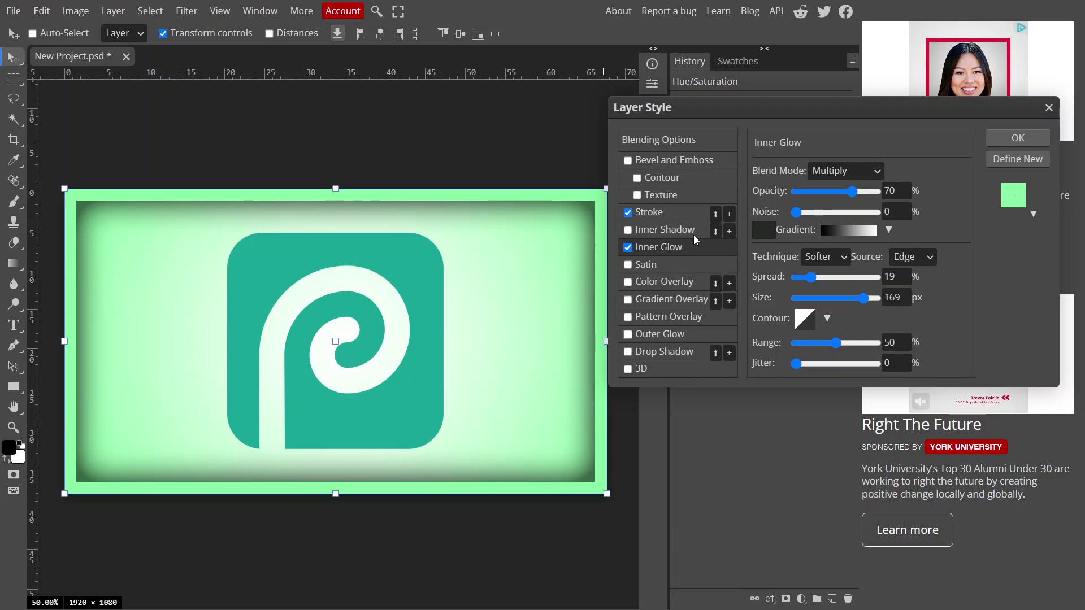
- Change the stroke color to pale green affac5, apply the layer style, and select the Background layer
{"action": "left_click", "coordinate": [669, 213]}
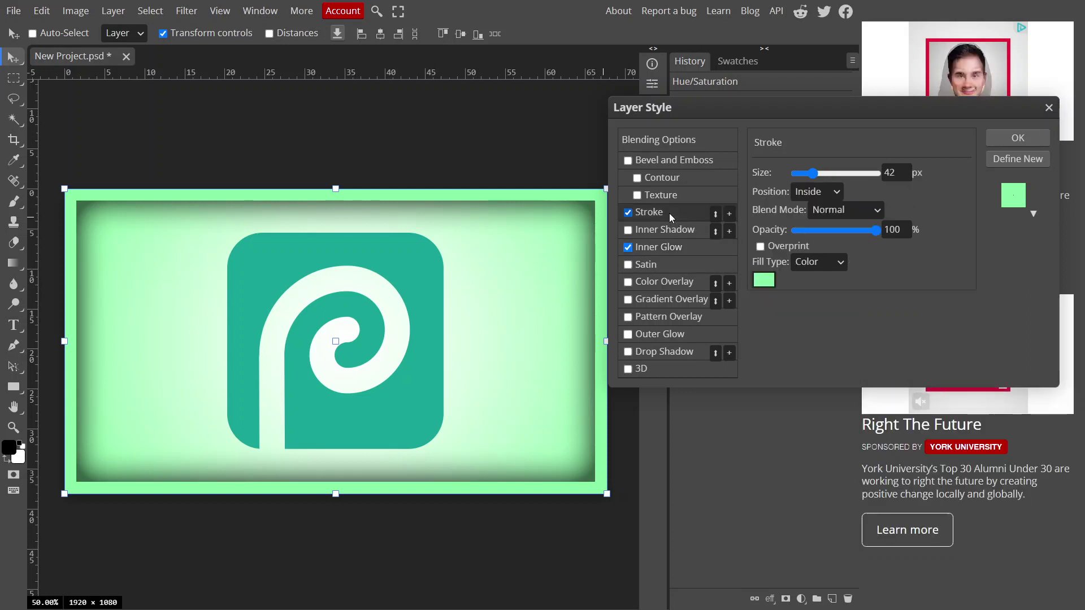
{"action": "left_click", "coordinate": [763, 279]}
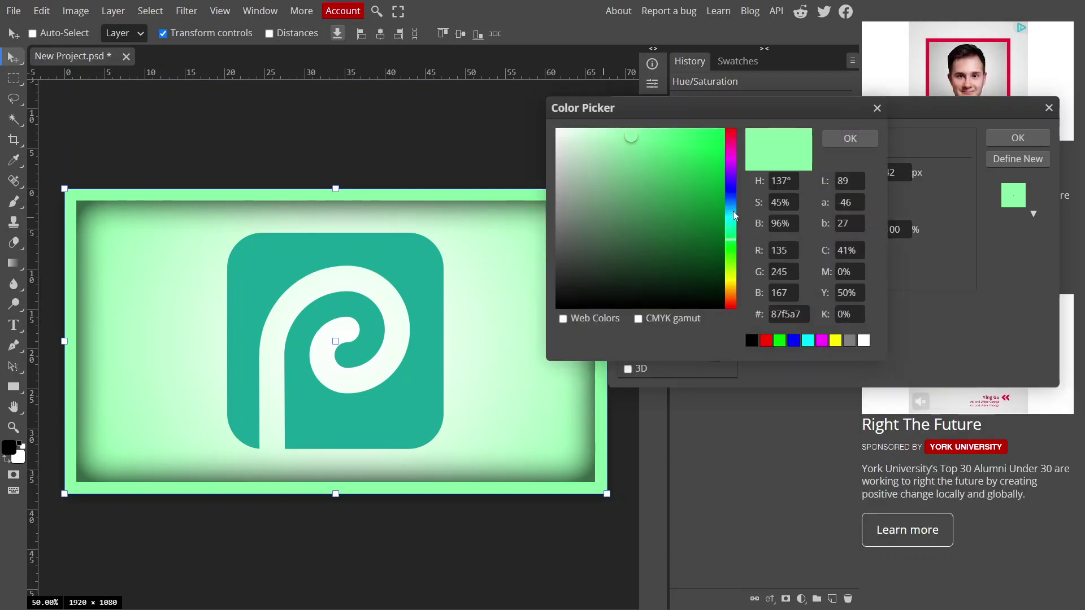
{"action": "left_click", "coordinate": [605, 131]}
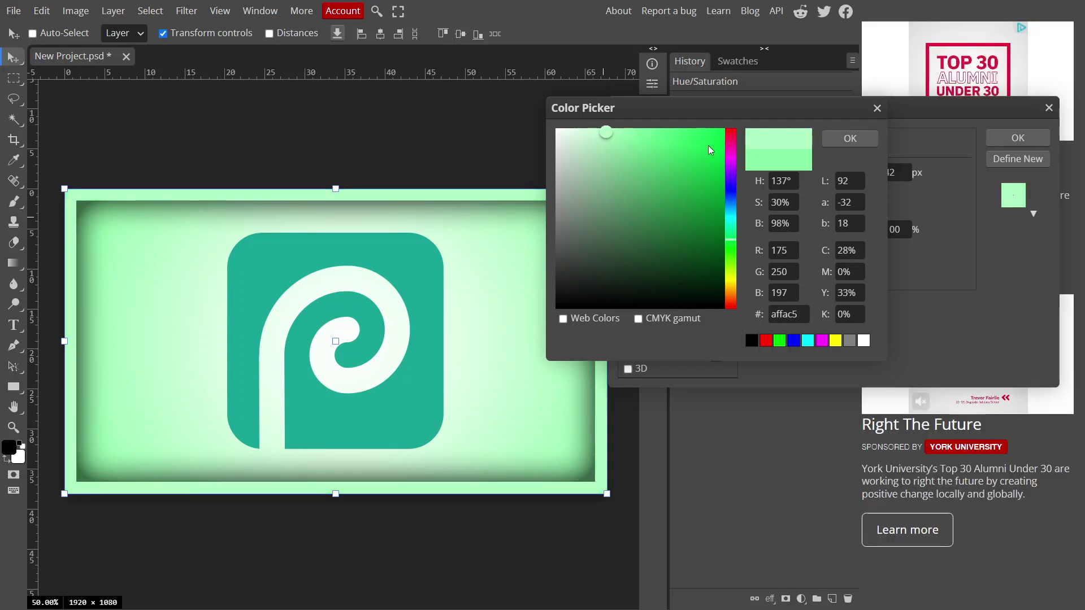
{"action": "left_click", "coordinate": [847, 141]}
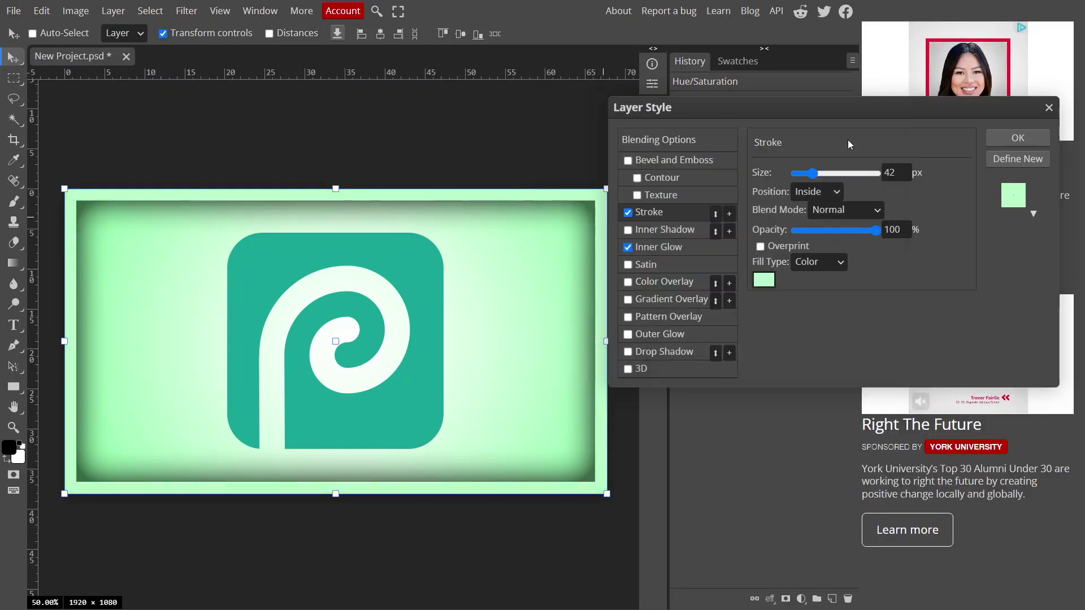
{"action": "left_click", "coordinate": [1004, 139]}
{"action": "left_click", "coordinate": [735, 301]}
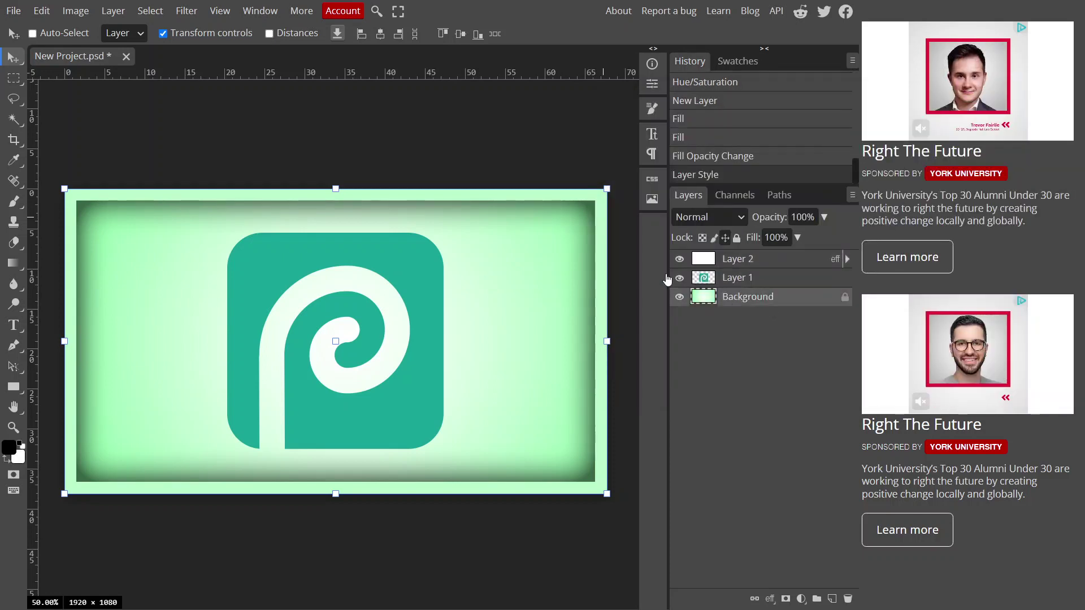
- Try lowering the Background layer's brightness to -31 with the Brightness/Contrast adjustment
{"action": "left_click", "coordinate": [75, 11]}
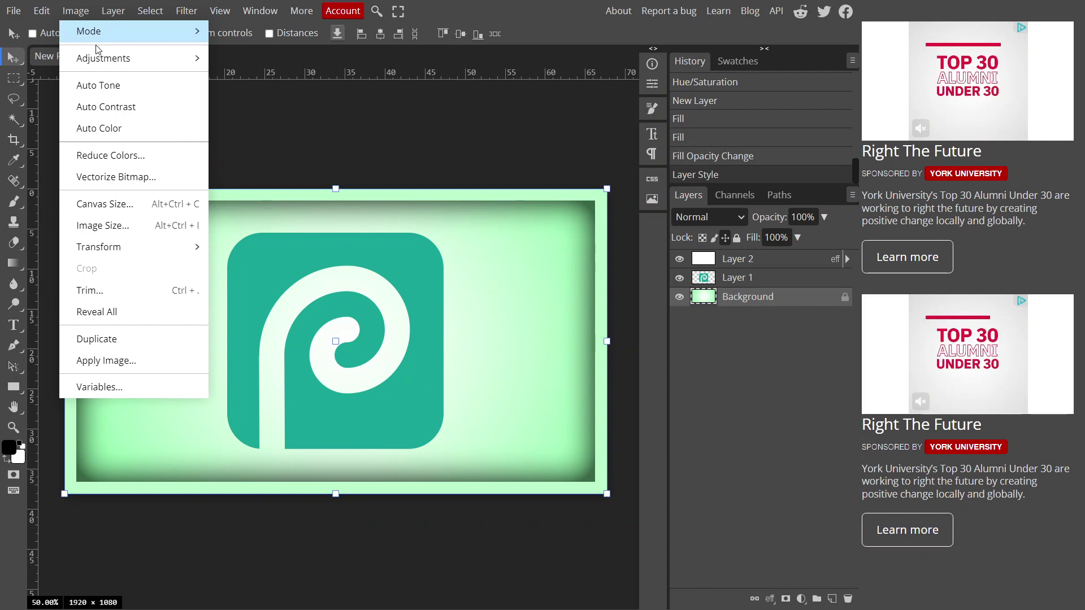
{"action": "mouse_move", "coordinate": [117, 59]}
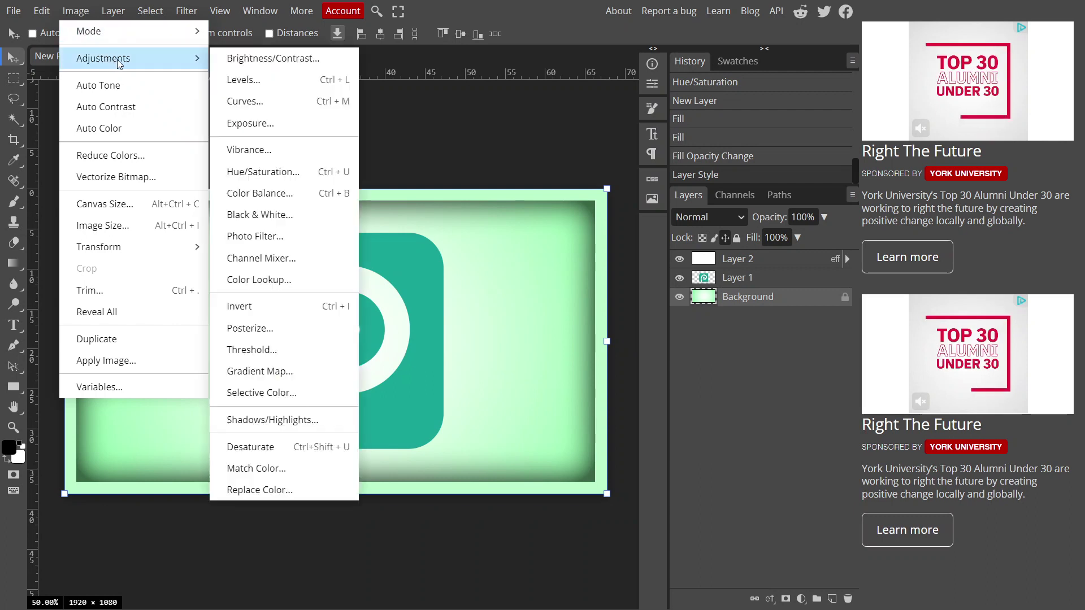
{"action": "left_click", "coordinate": [221, 63]}
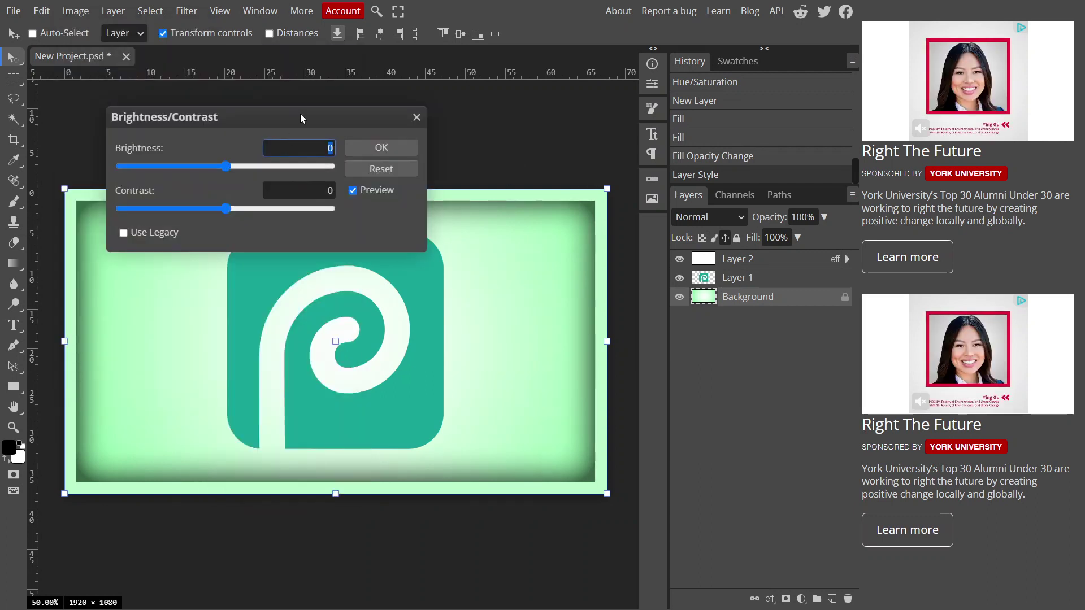
{"action": "left_click_drag", "start_coordinate": [300, 117], "coordinate": [623, 117]}
{"action": "left_click_drag", "start_coordinate": [548, 166], "coordinate": [528, 172]}
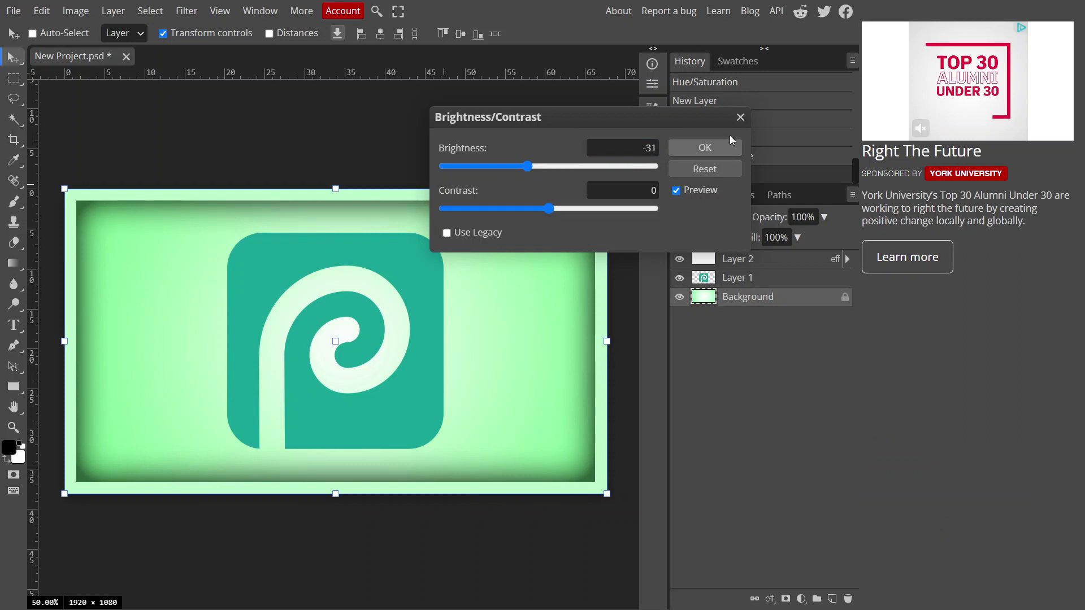
{"action": "left_click", "coordinate": [740, 117]}
- Try darkening the Background layer with Hue/Saturation at lightness values of -37 and -14
{"action": "left_click", "coordinate": [75, 11]}
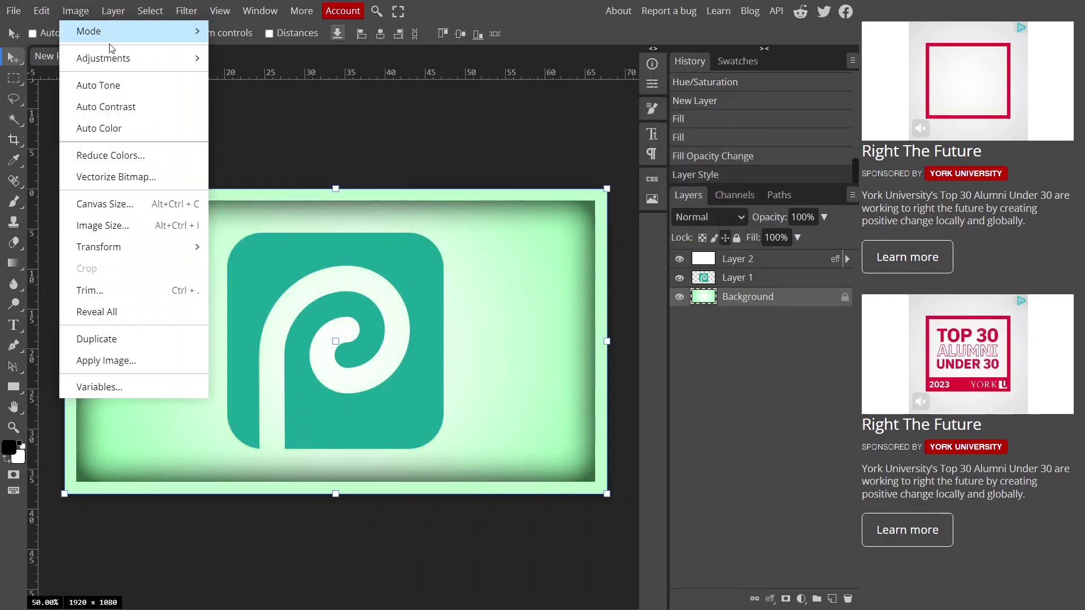
{"action": "mouse_move", "coordinate": [202, 62]}
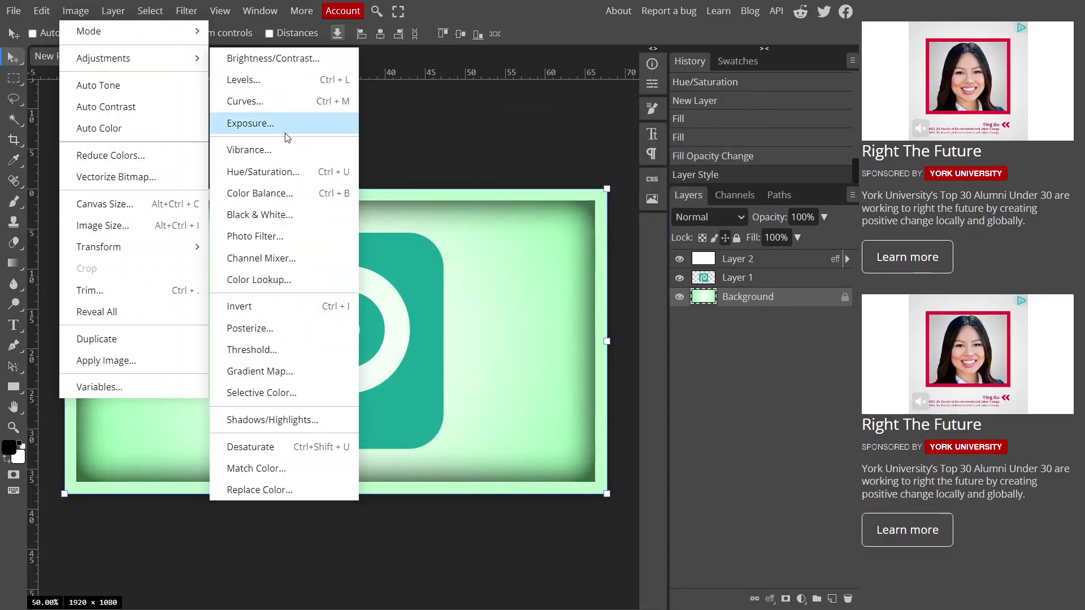
{"action": "left_click", "coordinate": [290, 177]}
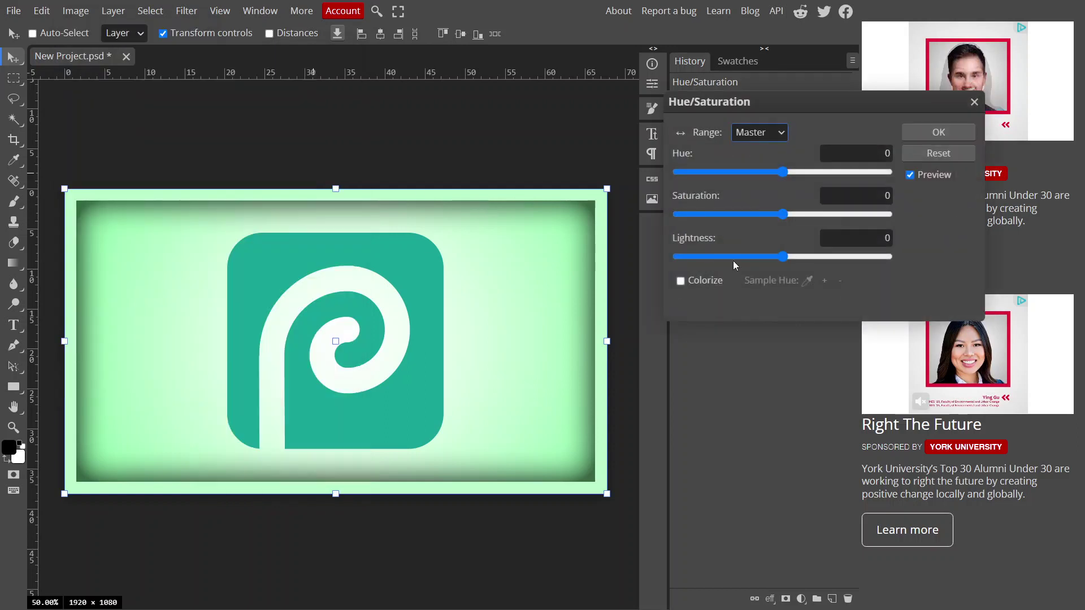
{"action": "mouse_move", "coordinate": [781, 257]}
{"action": "left_mouse_down"}
{"action": "mouse_move", "coordinate": [745, 263]}
{"action": "mouse_move", "coordinate": [768, 259]}
{"action": "left_mouse_up"}
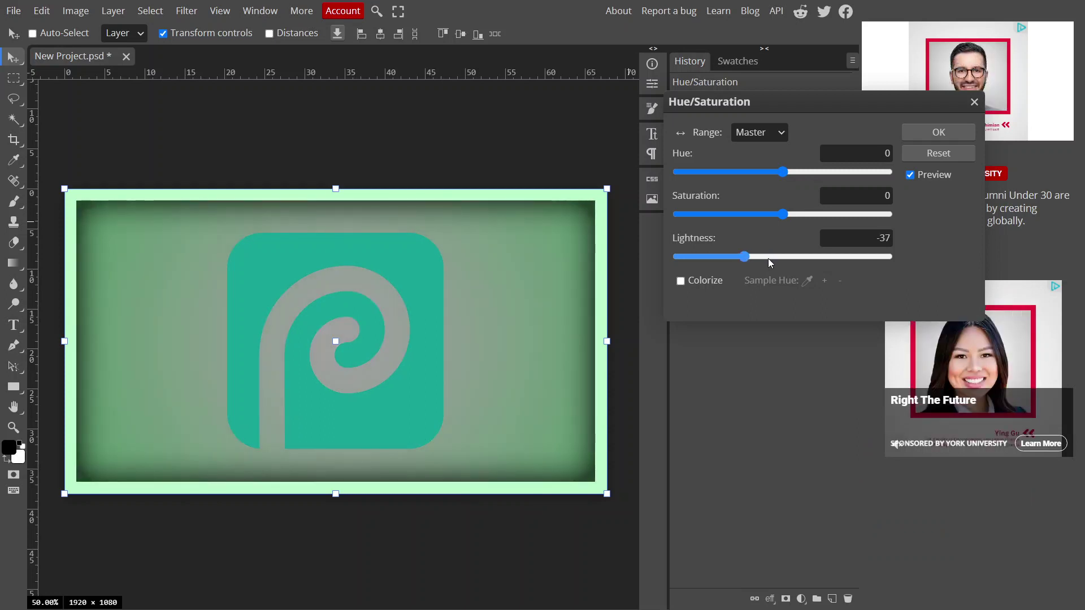
{"action": "left_click_drag", "start_coordinate": [811, 124], "coordinate": [404, 230]}
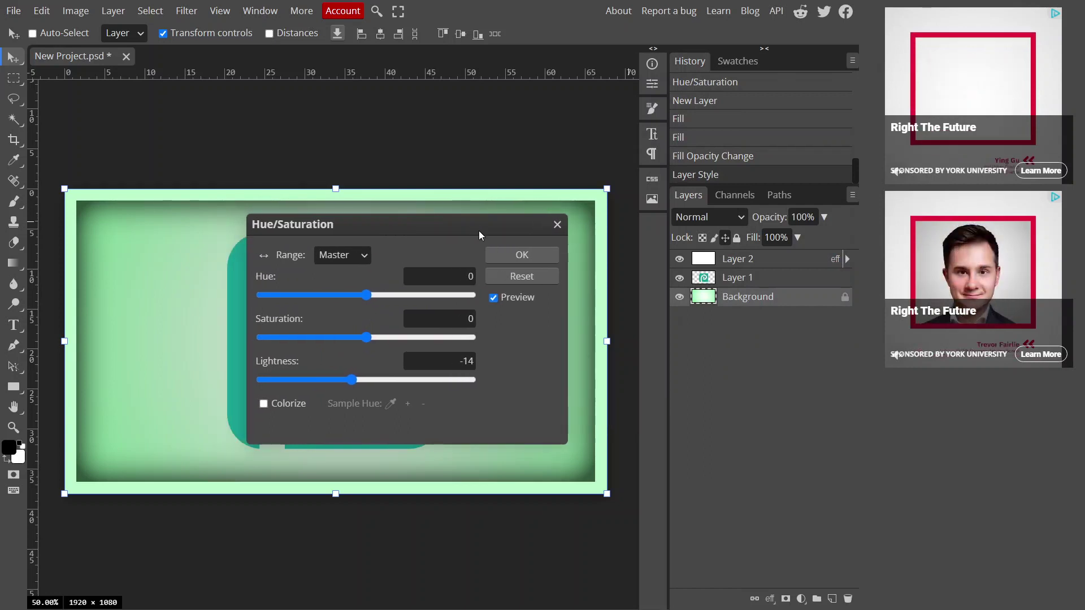
{"action": "left_click", "coordinate": [557, 225]}
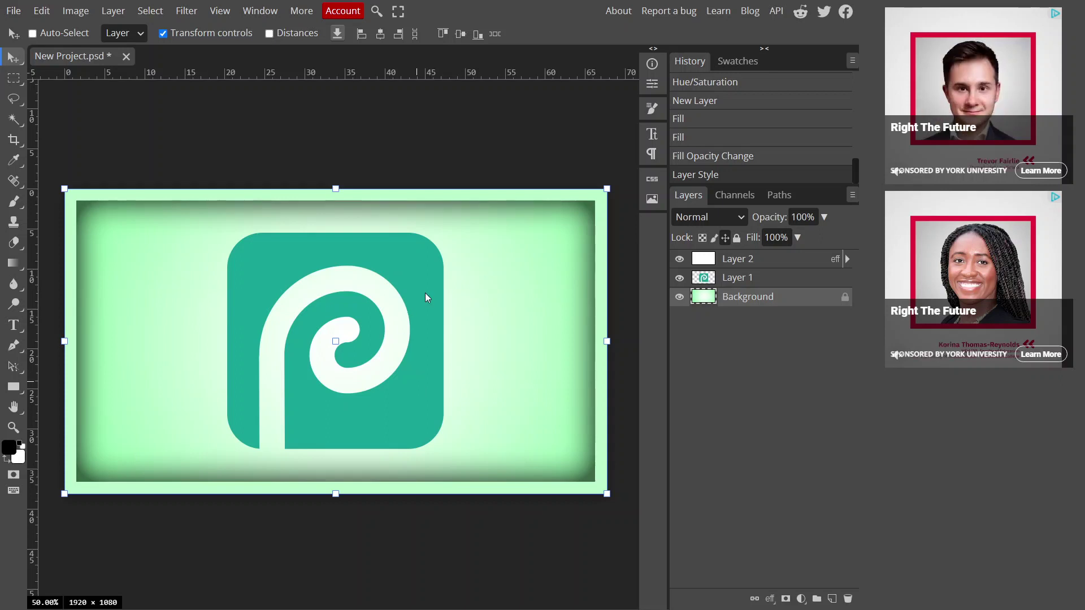
- Change Layer 2's stroke color to bright sky blue 53cbfb and apply the layer style
{"action": "left_click", "coordinate": [715, 260]}
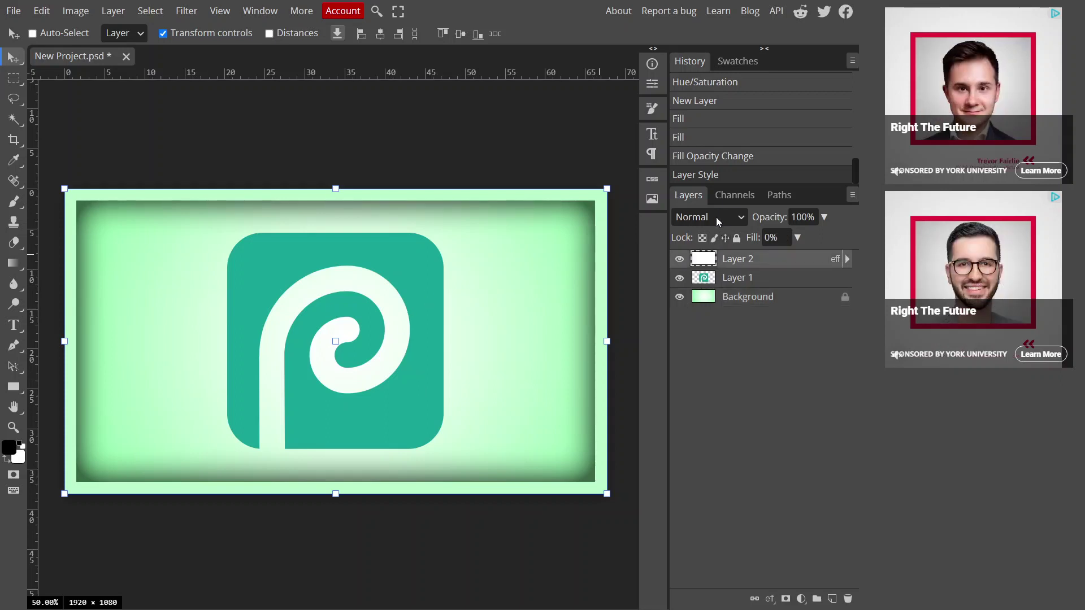
{"action": "double_click", "coordinate": [758, 259]}
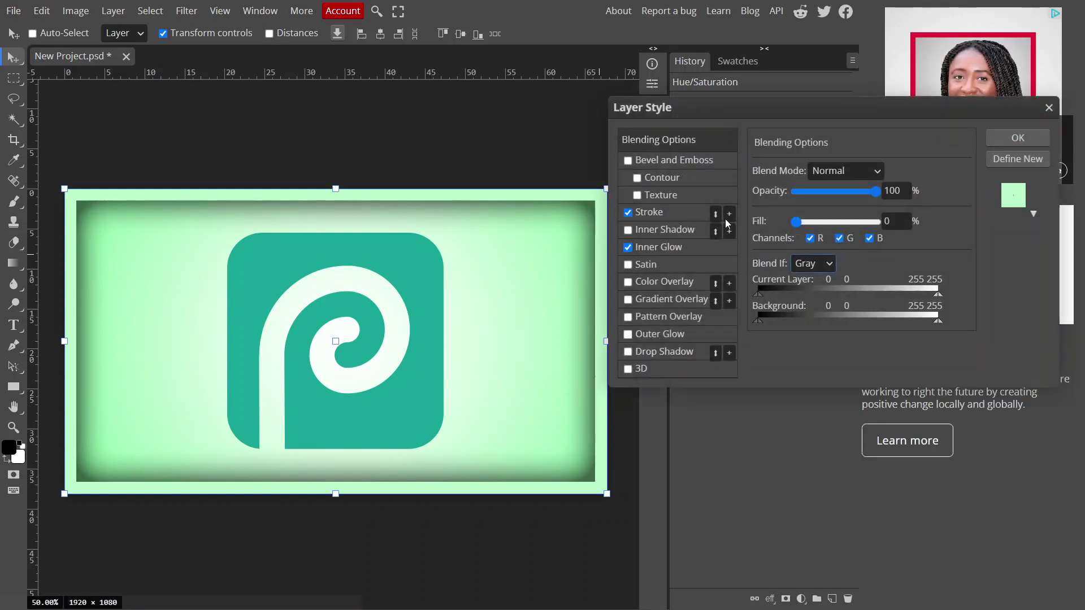
{"action": "left_click", "coordinate": [657, 215]}
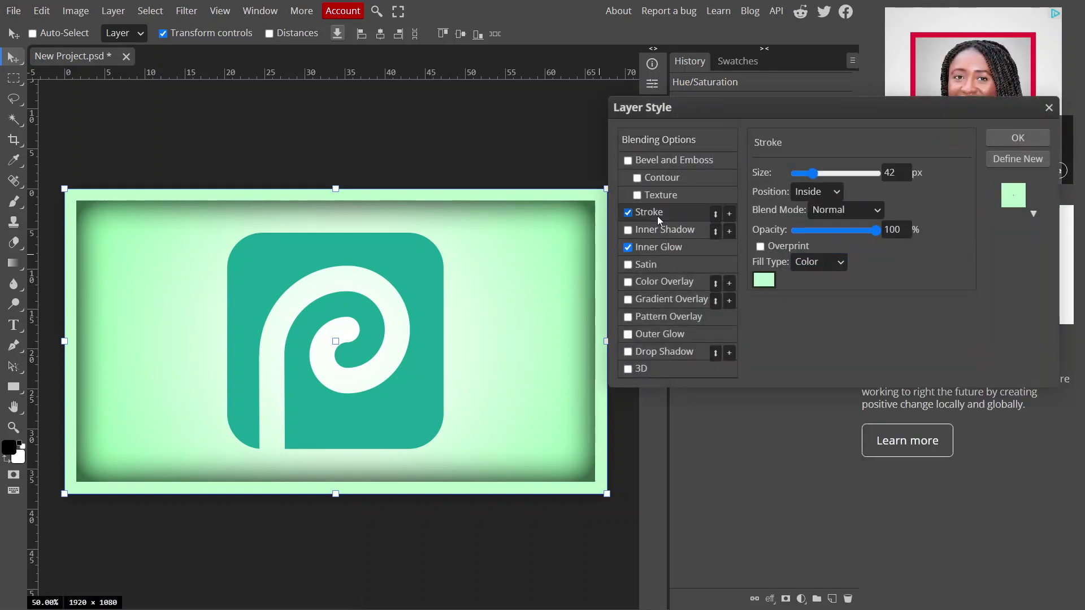
{"action": "left_click", "coordinate": [764, 279]}
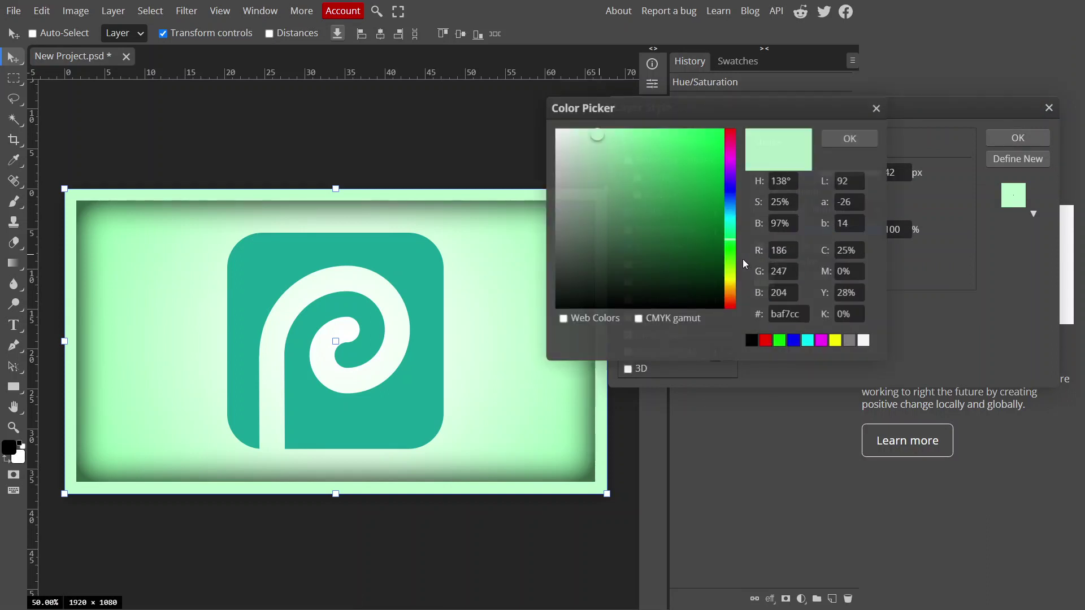
{"action": "left_click", "coordinate": [730, 210]}
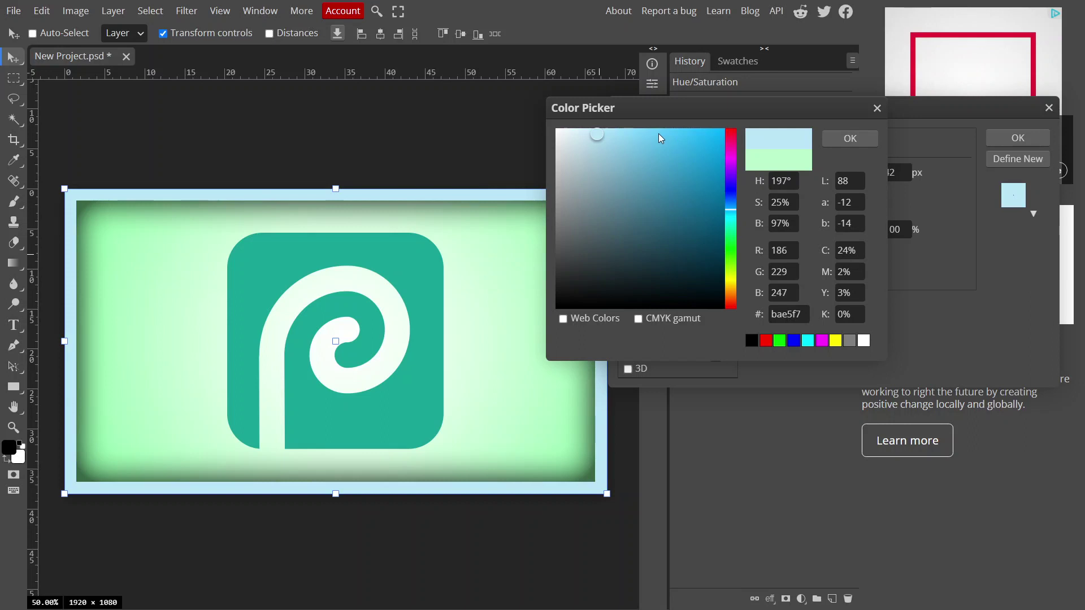
{"action": "left_click_drag", "start_coordinate": [633, 133], "coordinate": [642, 134]}
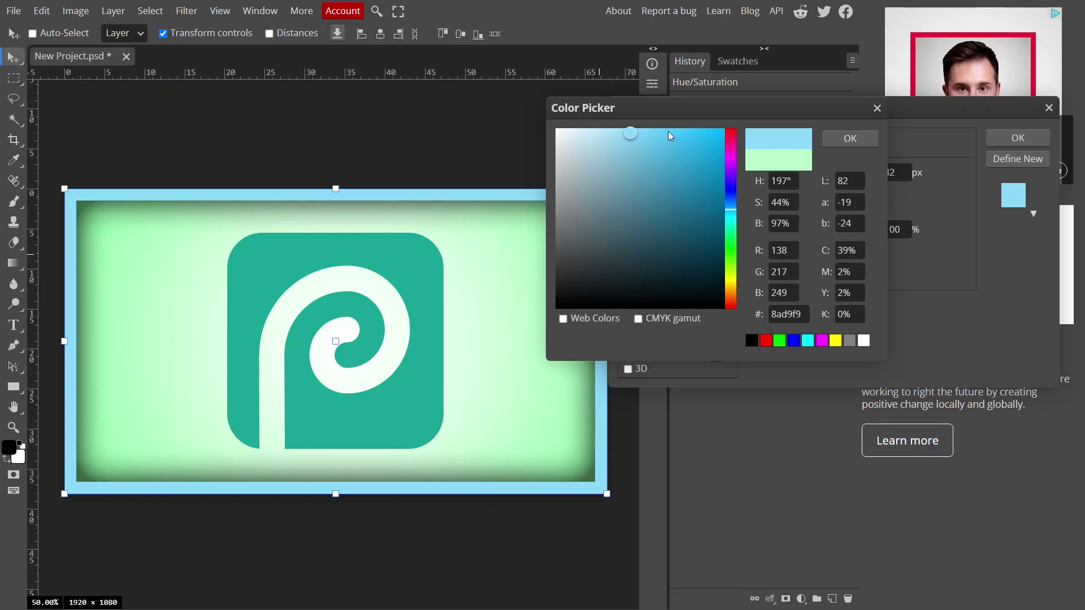
{"action": "left_click", "coordinate": [668, 131]}
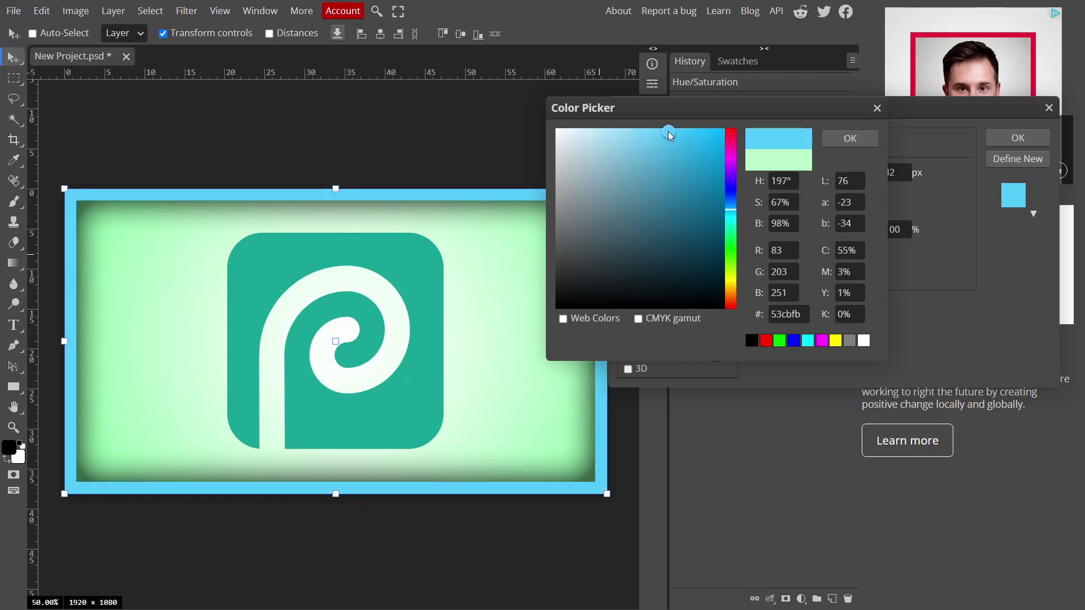
{"action": "left_click", "coordinate": [858, 139]}
{"action": "left_click", "coordinate": [1020, 138]}
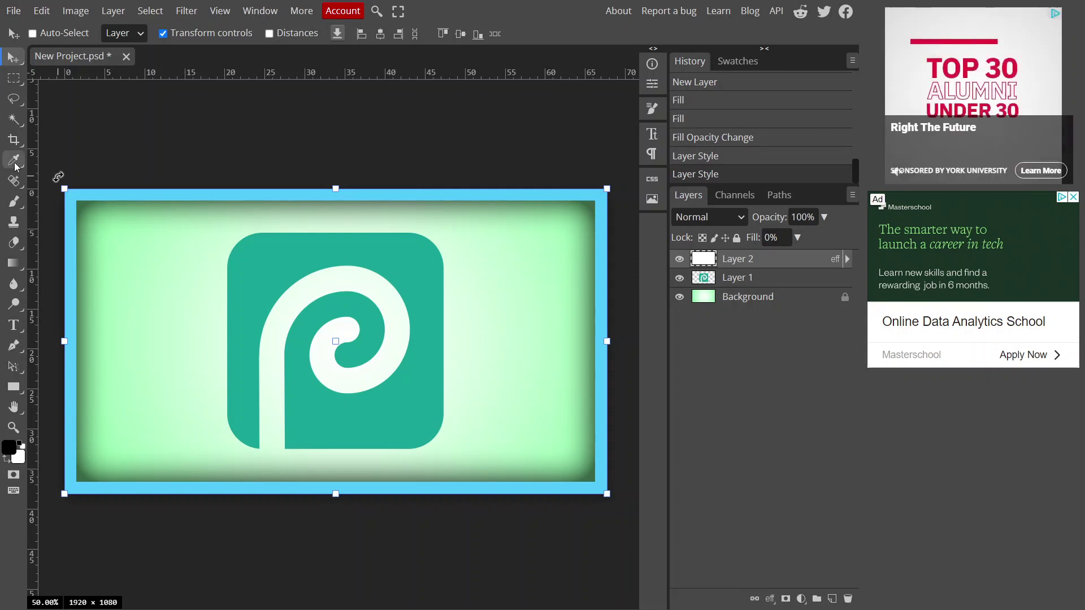
- Select the Background layer and switch to the Rectangle Select tool
{"action": "left_click", "coordinate": [785, 306]}
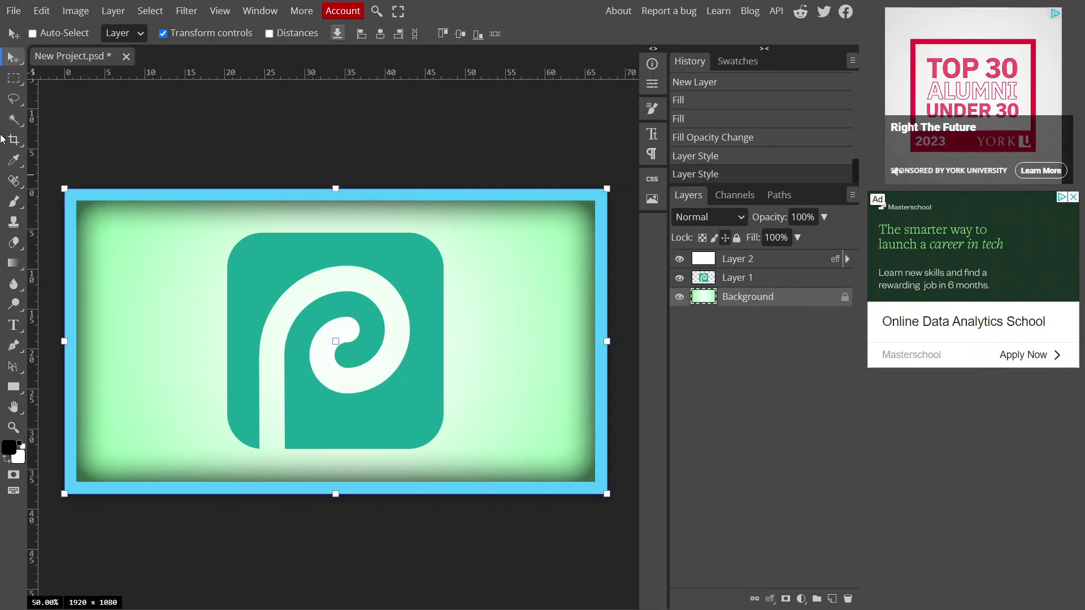
{"action": "key", "text": "m"}
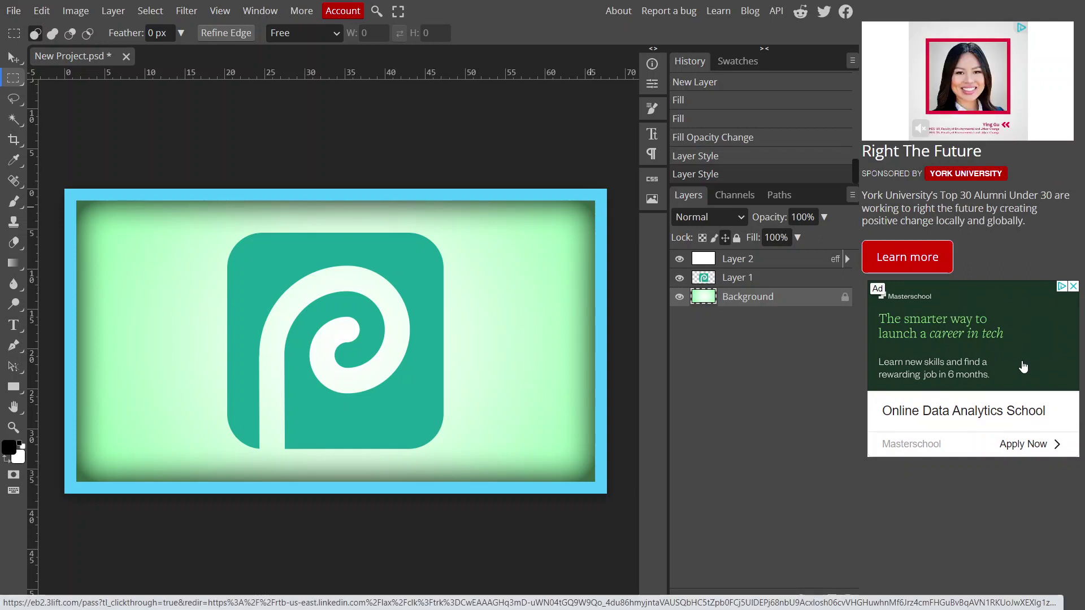
{"action": "left_click", "coordinate": [79, 12]}
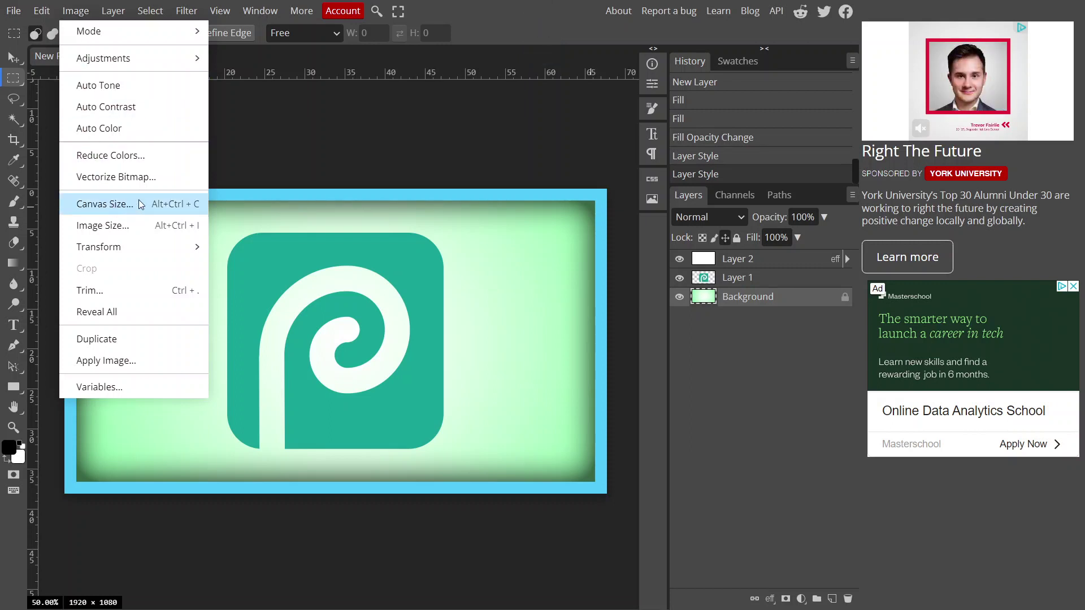
{"action": "left_click", "coordinate": [566, 147]}
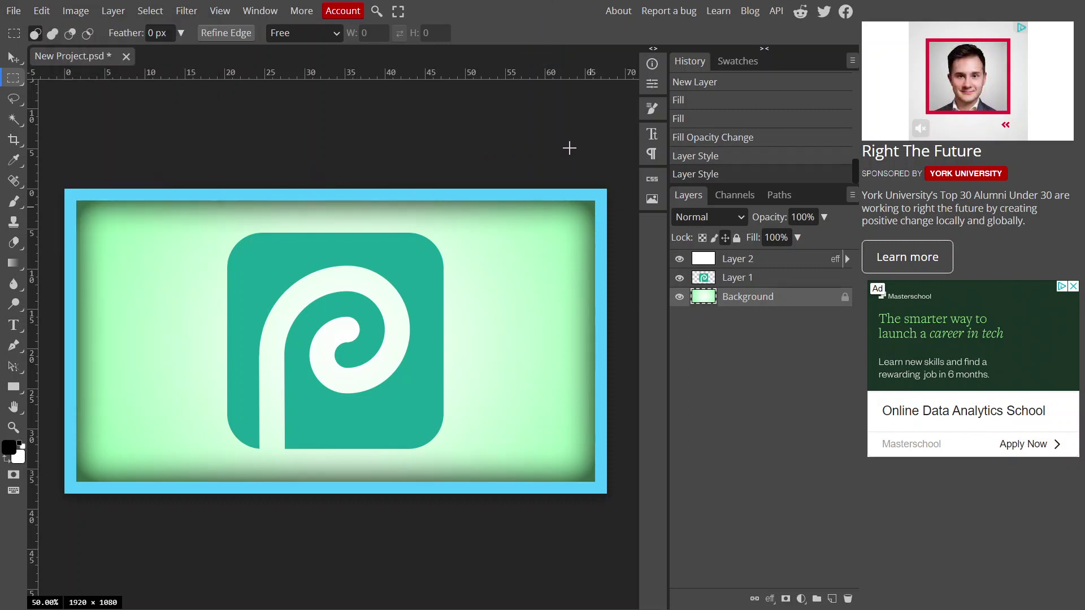